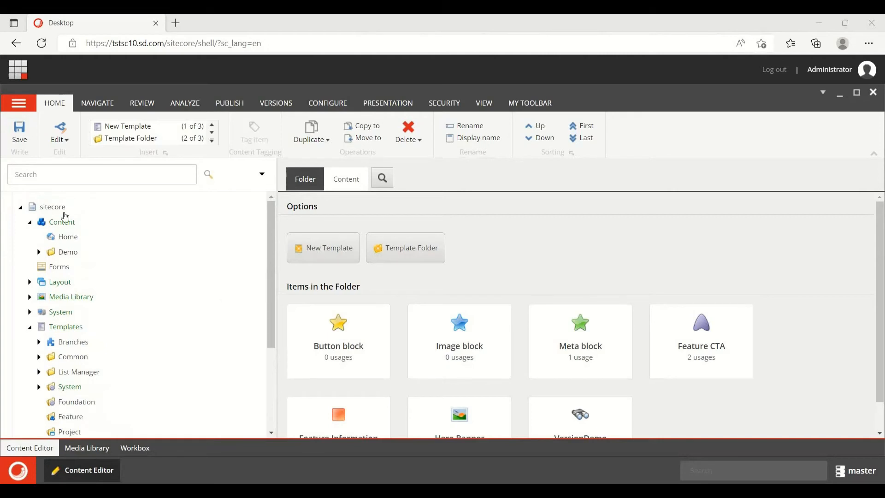
Create a template named New template in the User Defined templates folder, using Standard template as its base
{"action": "scroll", "coordinate": [77, 252], "scroll_direction": "down", "scroll_amount": 2}
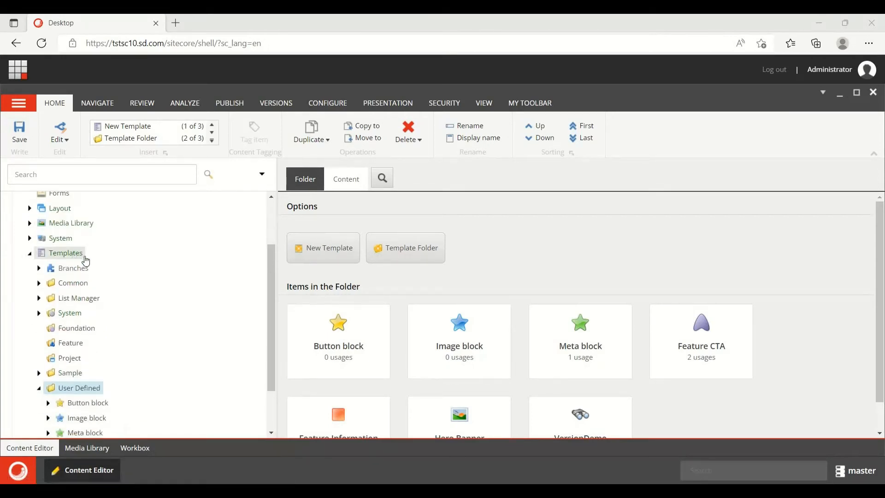
{"action": "scroll", "coordinate": [196, 303], "scroll_direction": "down", "scroll_amount": 2}
{"action": "scroll", "coordinate": [197, 304], "scroll_direction": "down", "scroll_amount": 1}
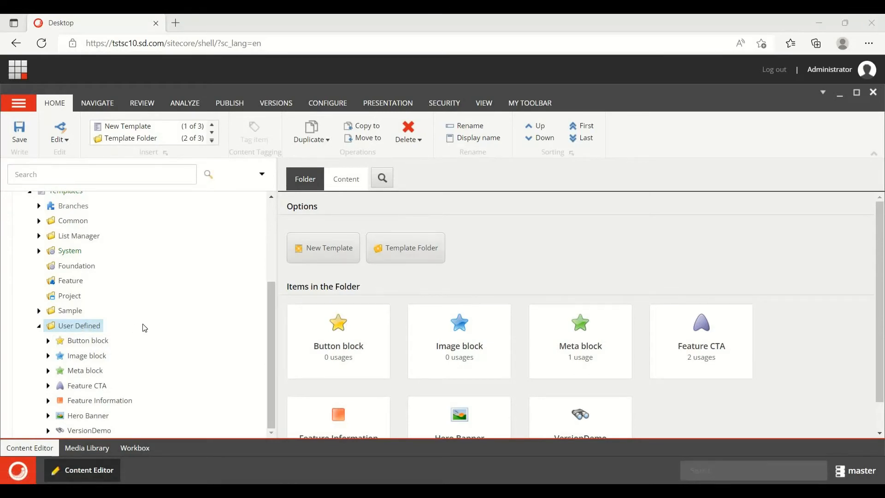
{"action": "right_click", "coordinate": [96, 329]}
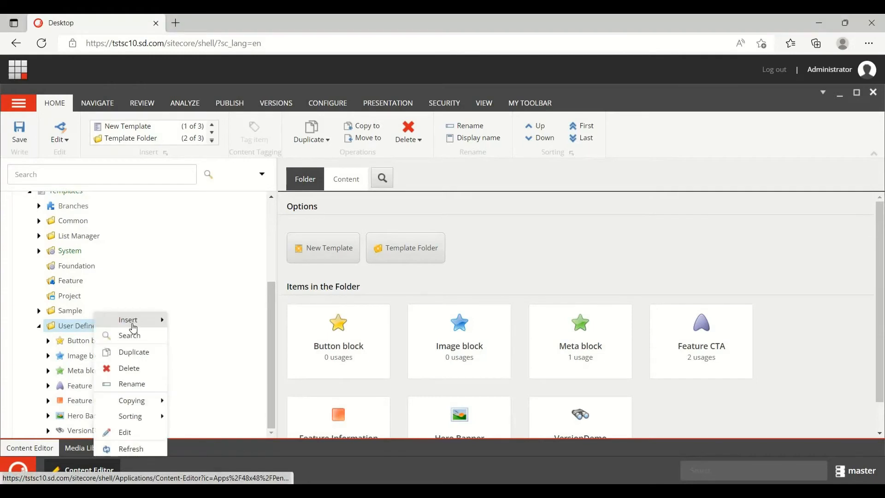
{"action": "mouse_move", "coordinate": [133, 328]}
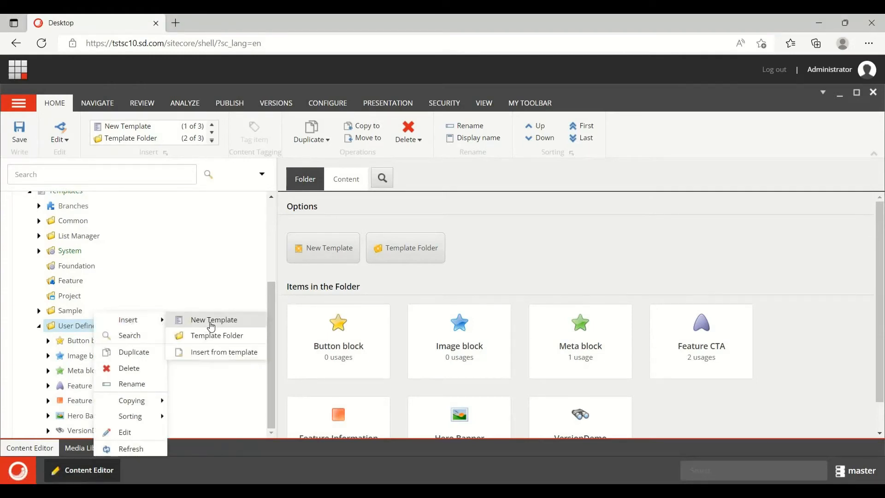
{"action": "left_click", "coordinate": [236, 327]}
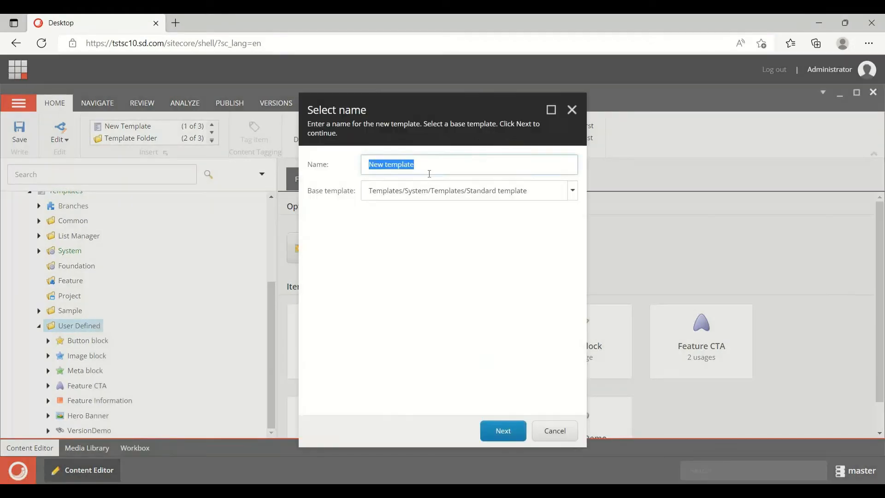
{"action": "left_click", "coordinate": [506, 438]}
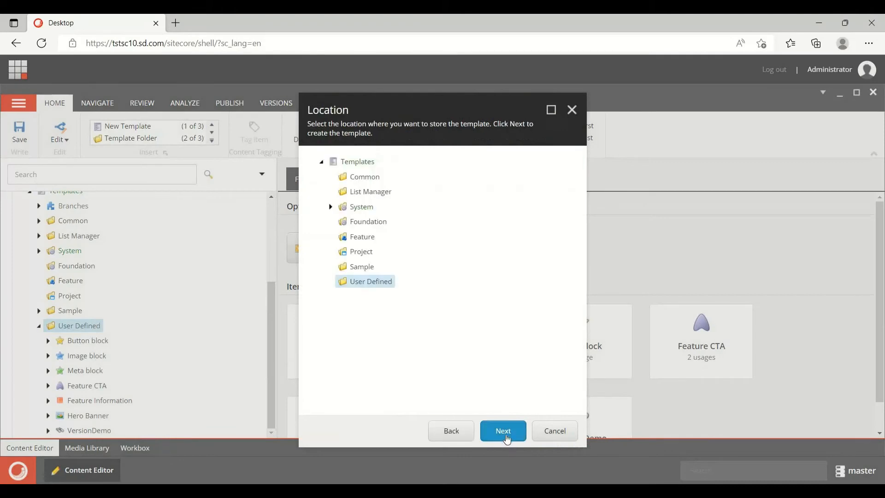
{"action": "left_click", "coordinate": [496, 433]}
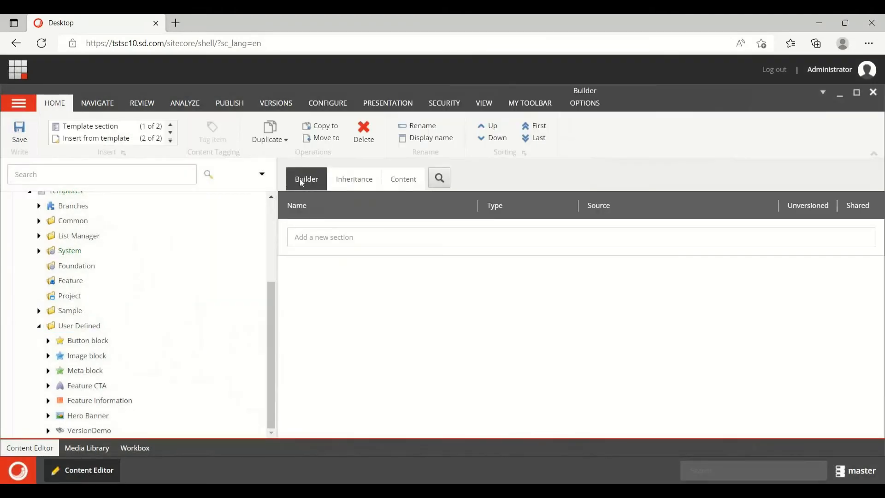
{"action": "left_click", "coordinate": [334, 240]}
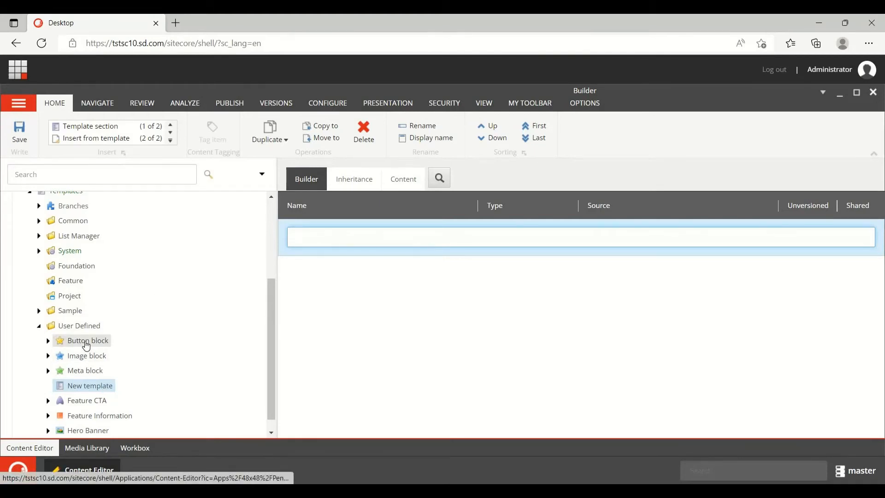
Examine the fields and field types of the Button block, Image block and Meta block templates
{"action": "left_click", "coordinate": [86, 346]}
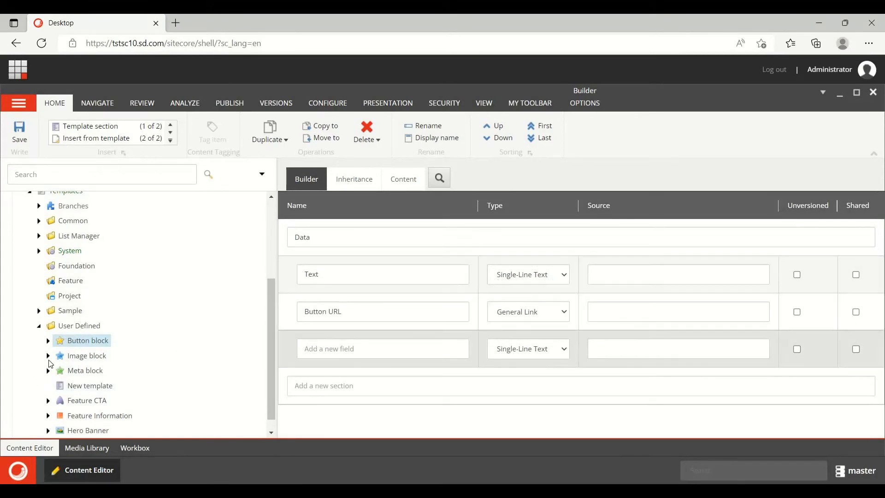
{"action": "left_click", "coordinate": [87, 357]}
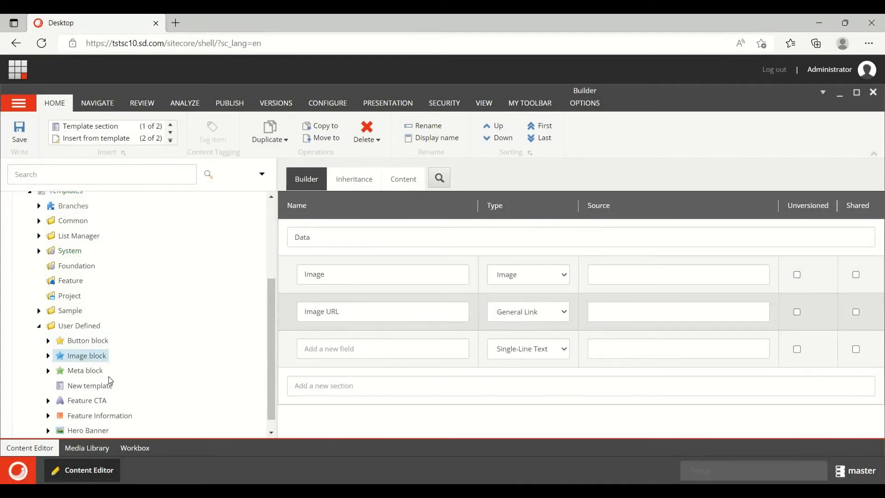
{"action": "left_click", "coordinate": [90, 369]}
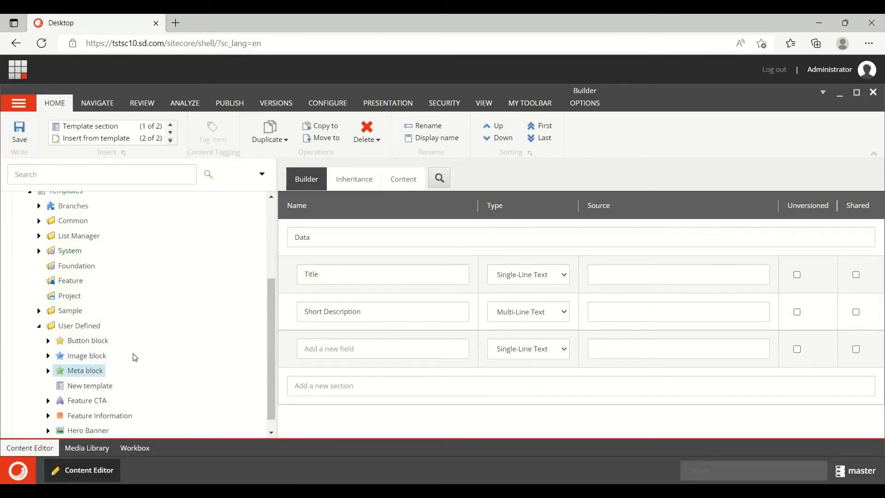
Examine the inheritance of the Feature CTA template through to its user-defined base templates
{"action": "scroll", "coordinate": [135, 357], "scroll_direction": "down", "scroll_amount": 1}
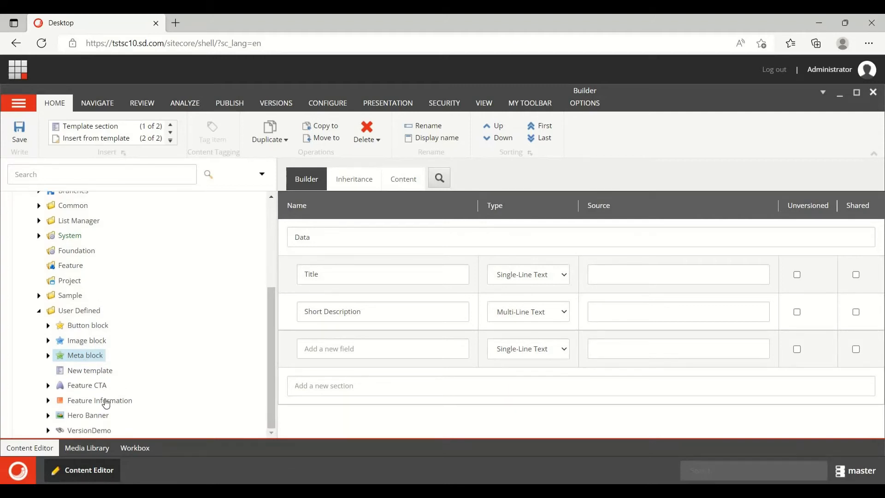
{"action": "left_click", "coordinate": [99, 387]}
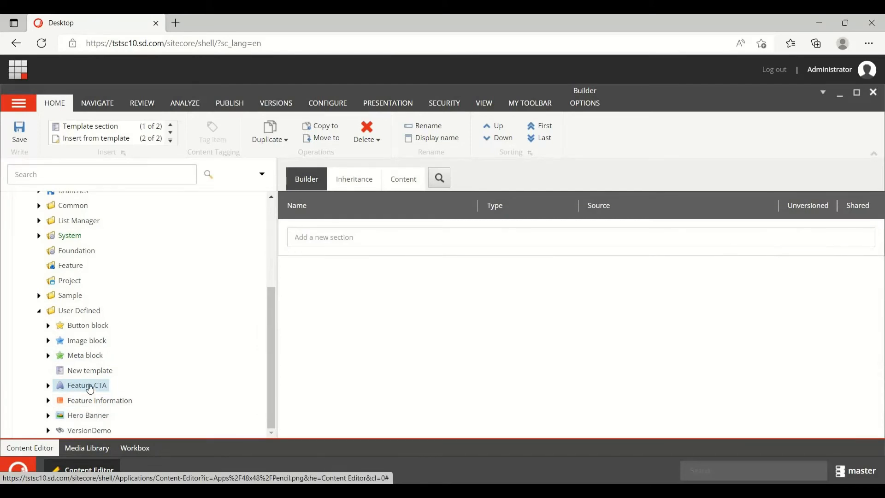
{"action": "left_click", "coordinate": [109, 385]}
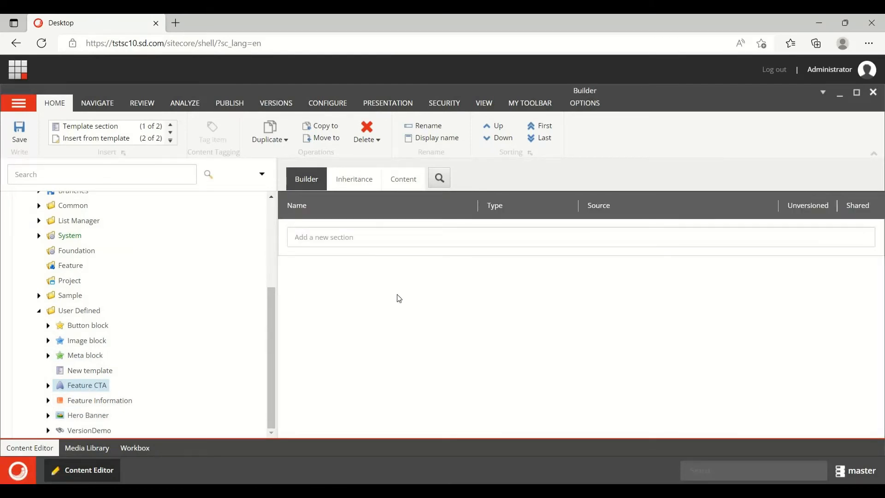
{"action": "left_click", "coordinate": [352, 180]}
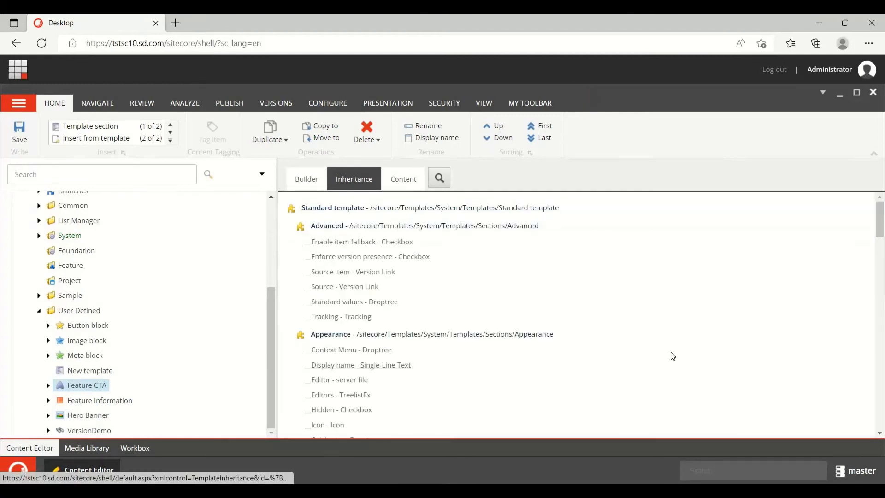
{"action": "scroll", "coordinate": [621, 330], "scroll_direction": "down", "scroll_amount": 8}
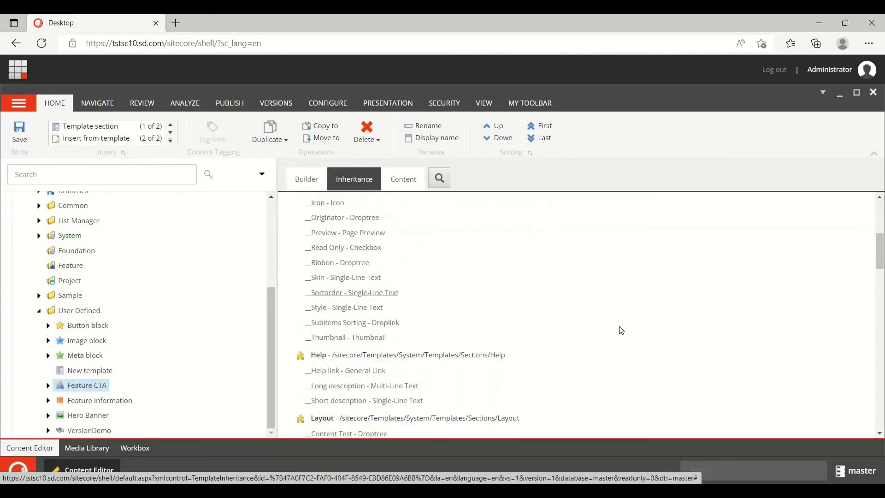
{"action": "scroll", "coordinate": [622, 331], "scroll_direction": "down", "scroll_amount": 7}
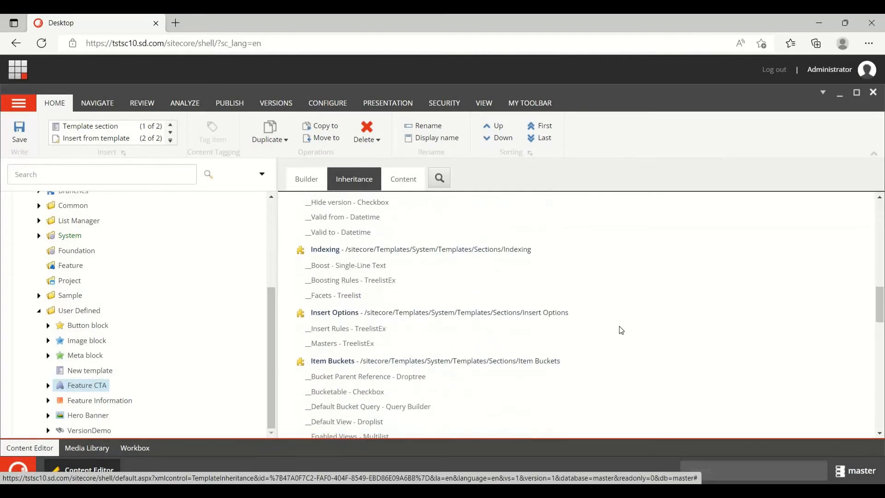
{"action": "scroll", "coordinate": [621, 331], "scroll_direction": "down", "scroll_amount": 7}
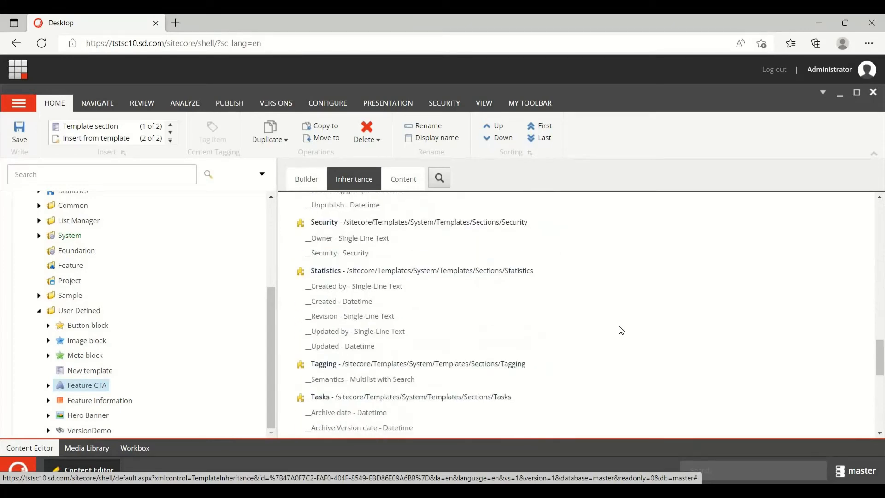
{"action": "scroll", "coordinate": [621, 331], "scroll_direction": "down", "scroll_amount": 7}
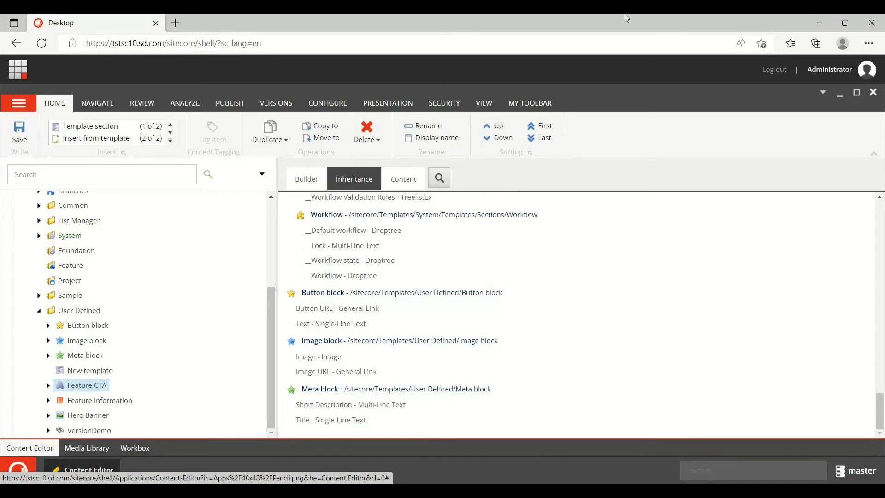
Enable the Developer command group on the Content Editor ribbon
{"action": "left_click", "coordinate": [326, 103]}
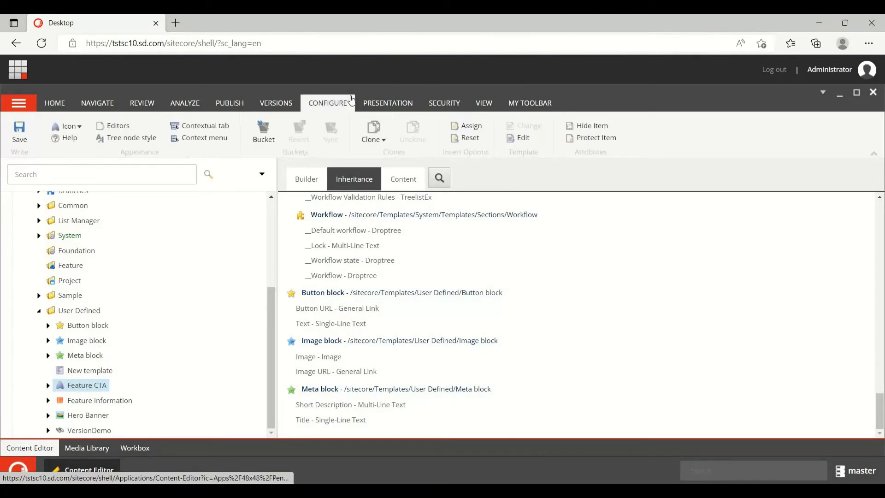
{"action": "right_click", "coordinate": [592, 107]}
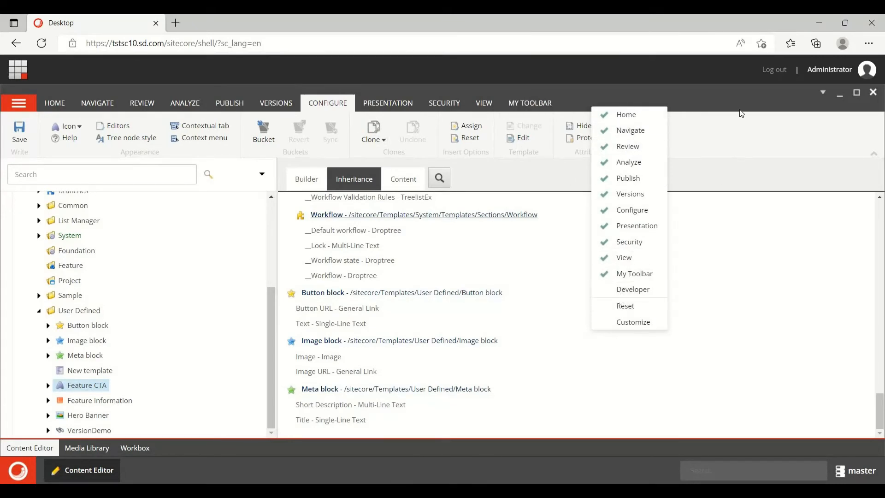
{"action": "left_click", "coordinate": [669, 103]}
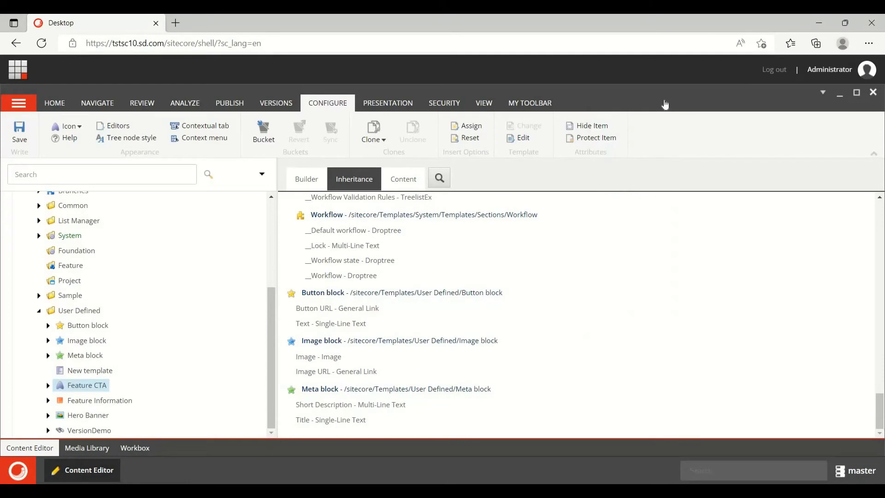
{"action": "right_click", "coordinate": [666, 104]}
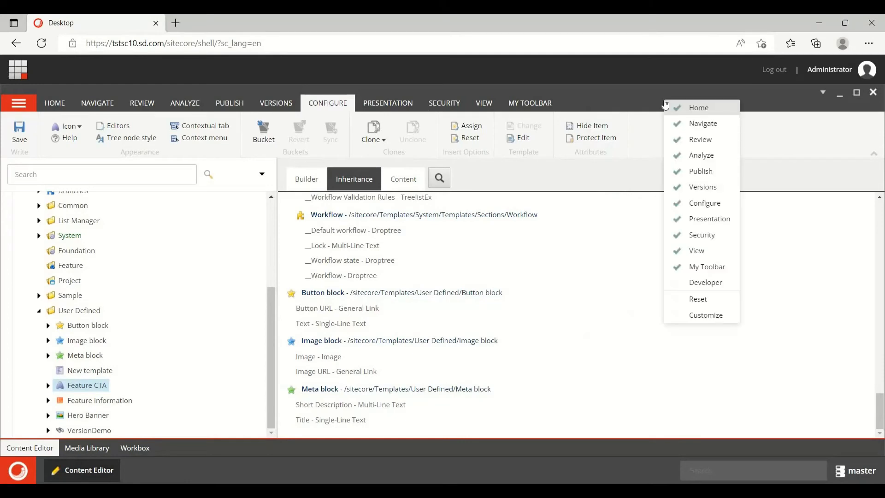
{"action": "left_click", "coordinate": [697, 284]}
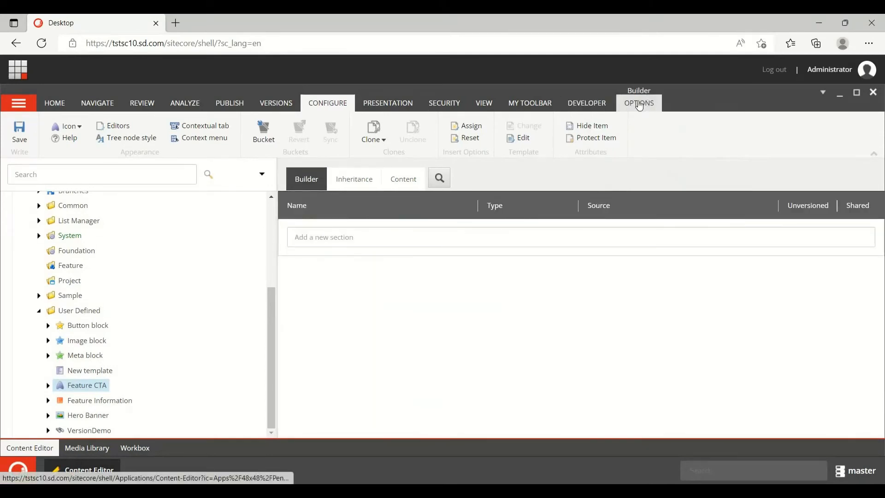
Add VersionDemo from the User Defined folder to Feature CTA's selected base templates and remove it again
{"action": "left_click", "coordinate": [640, 106]}
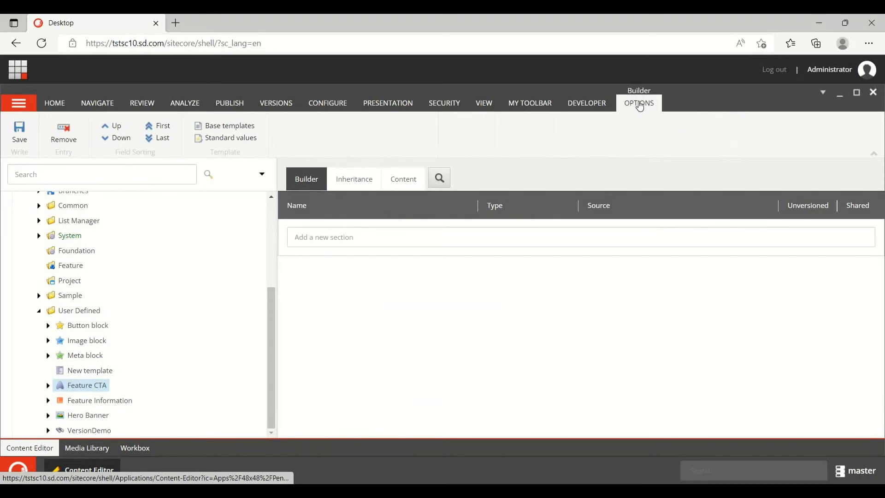
{"action": "left_click", "coordinate": [240, 131]}
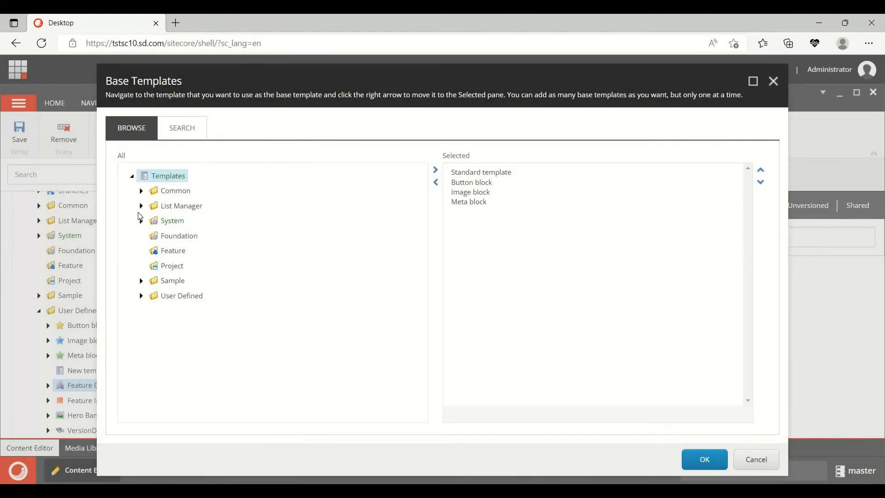
{"action": "left_click", "coordinate": [142, 298]}
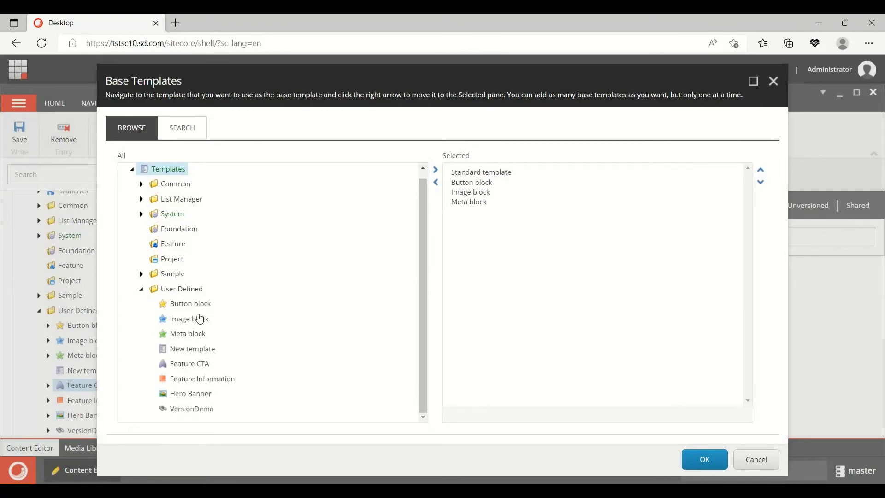
{"action": "left_click", "coordinate": [199, 303]}
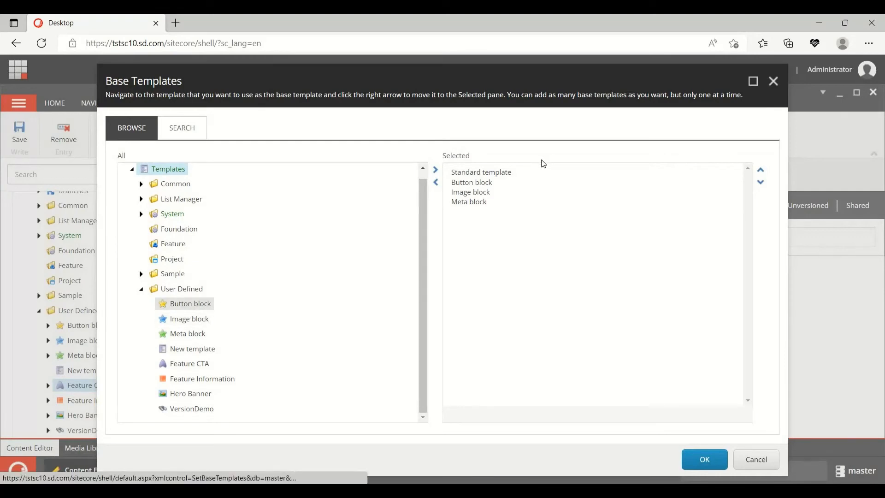
{"action": "left_click", "coordinate": [209, 412]}
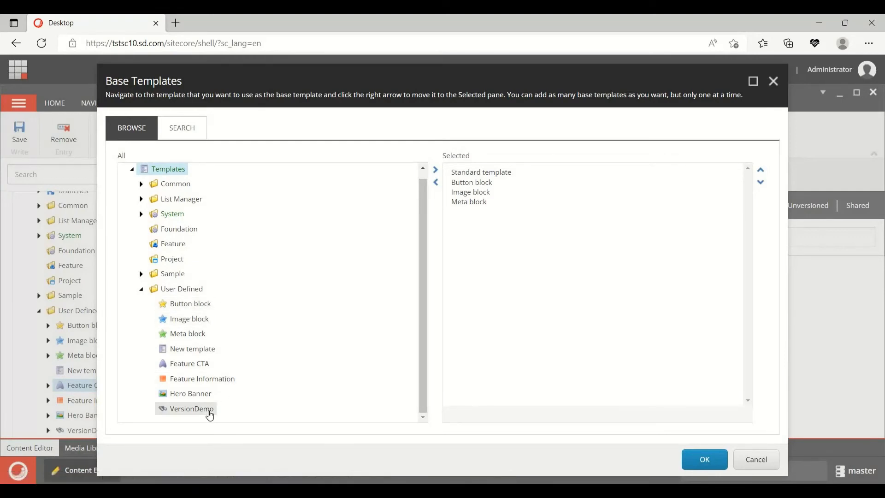
{"action": "left_click", "coordinate": [436, 170]}
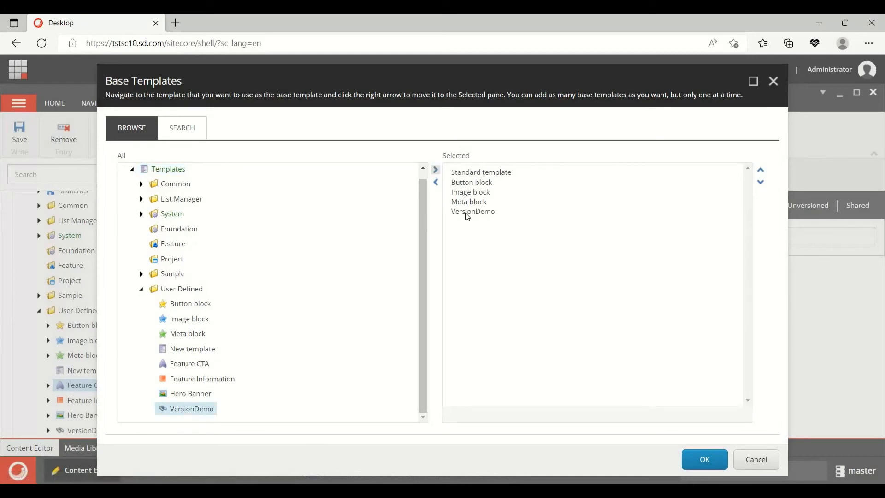
{"action": "left_click", "coordinate": [468, 214]}
{"action": "left_click", "coordinate": [436, 182]}
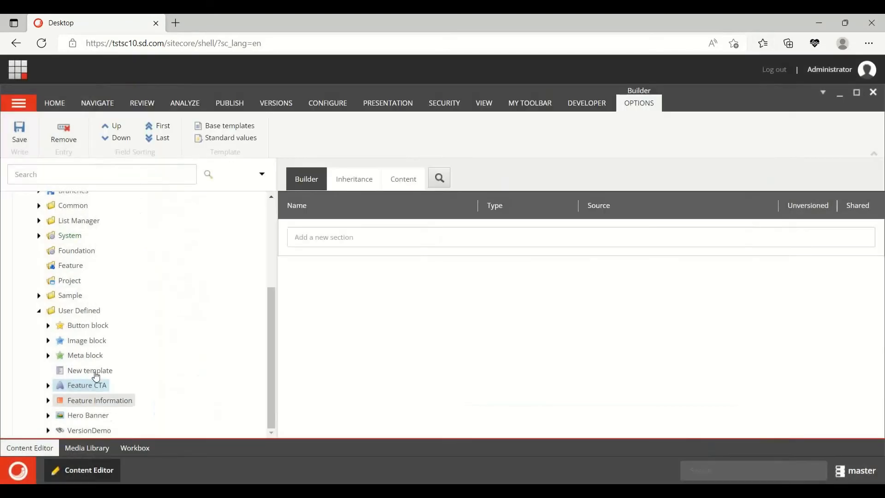
View the Feature Information and Hero Banner template definitions
{"action": "left_click", "coordinate": [108, 408]}
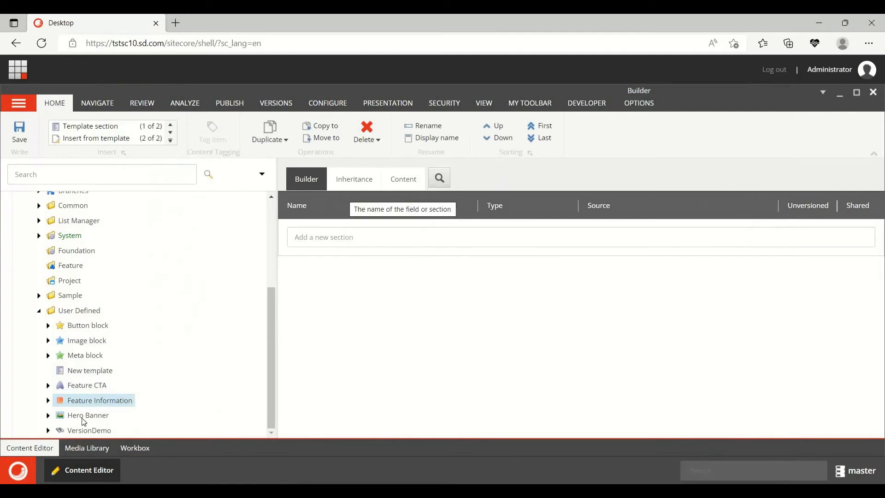
{"action": "left_click", "coordinate": [84, 416]}
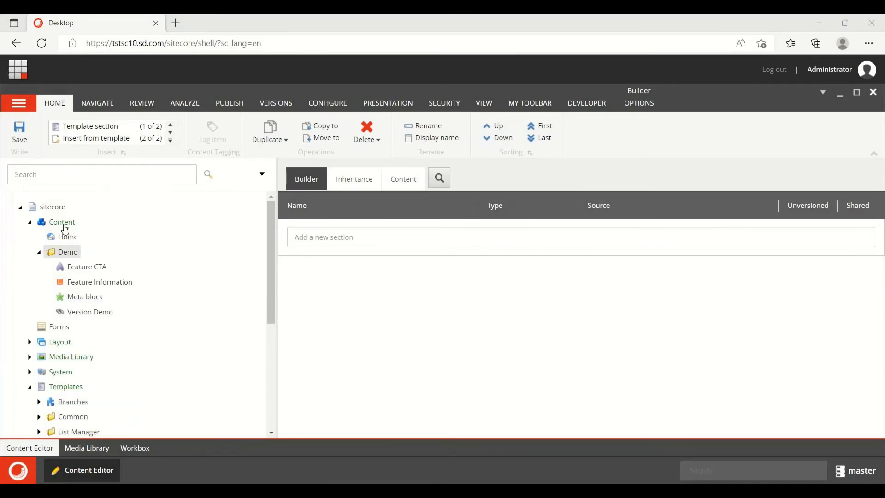
Insert a content item under Demo from the User Defined/Feature CTA template, keeping the suggested item name
{"action": "right_click", "coordinate": [72, 256]}
{"action": "mouse_move", "coordinate": [139, 259]}
{"action": "left_click", "coordinate": [217, 275]}
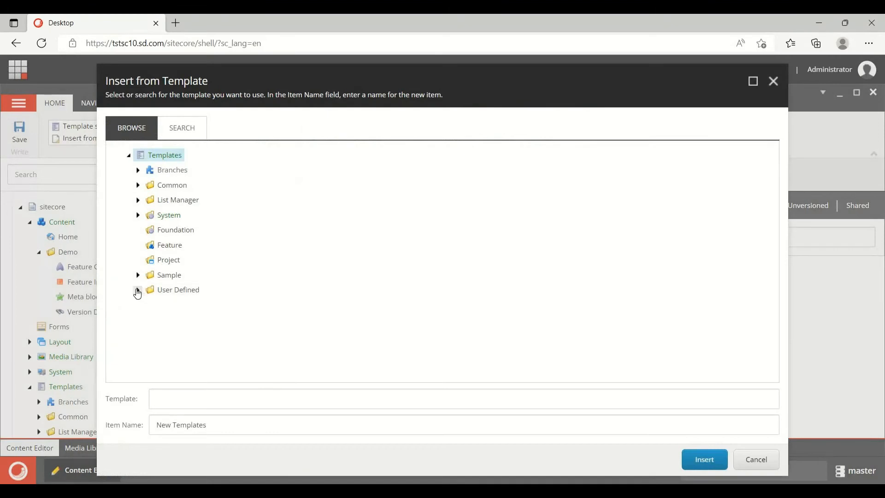
{"action": "left_click", "coordinate": [137, 291]}
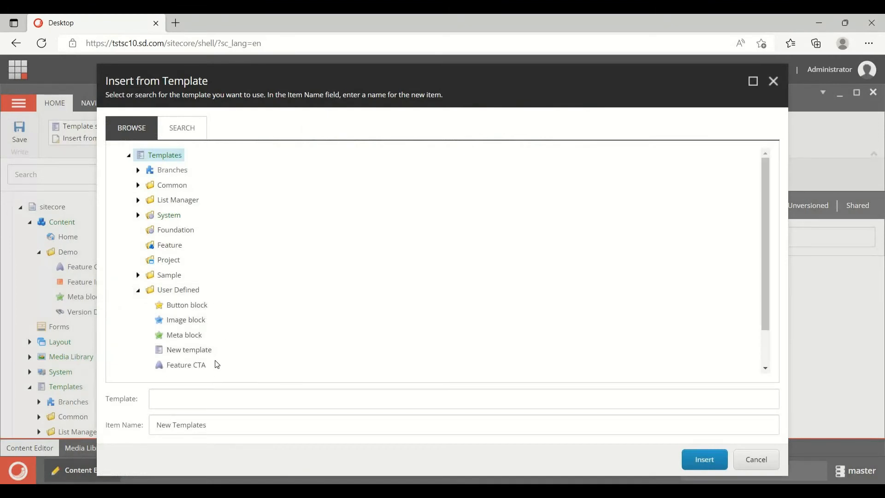
{"action": "scroll", "coordinate": [217, 362], "scroll_direction": "down", "scroll_amount": 1}
{"action": "left_click", "coordinate": [183, 322]}
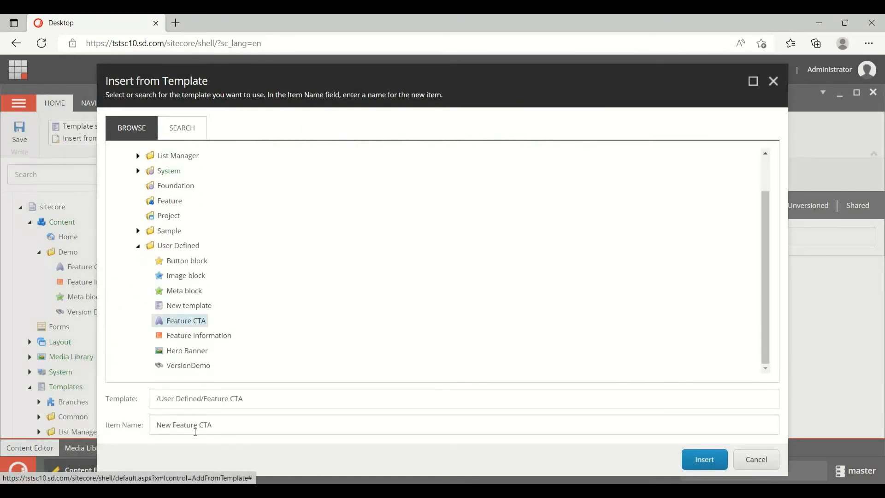
{"action": "left_click", "coordinate": [721, 464]}
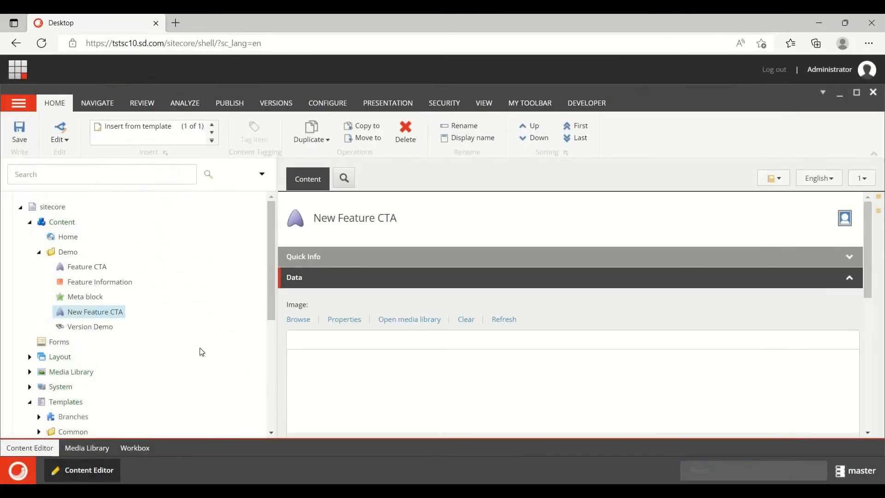
Review all Data fields of the Feature CTA content item under Demo, from Image through Short Description
{"action": "left_click", "coordinate": [91, 271]}
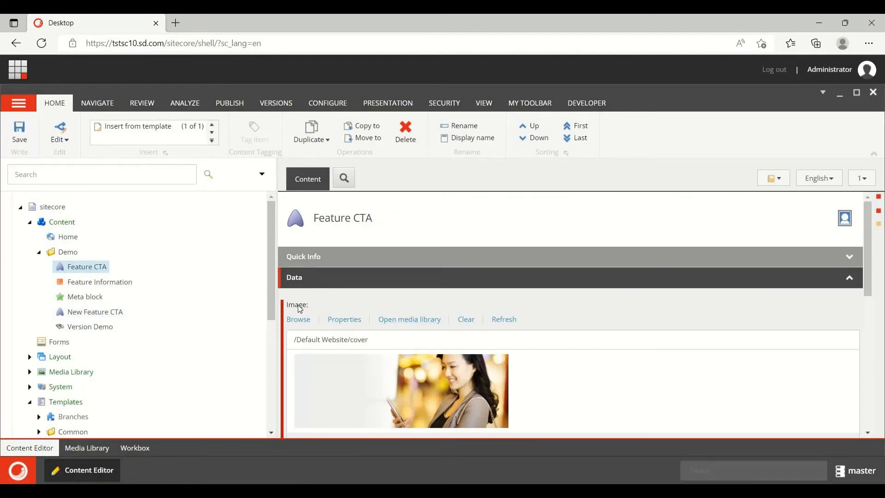
{"action": "left_click_drag", "start_coordinate": [285, 311], "coordinate": [285, 306]}
{"action": "scroll", "coordinate": [368, 307], "scroll_direction": "down", "scroll_amount": 2}
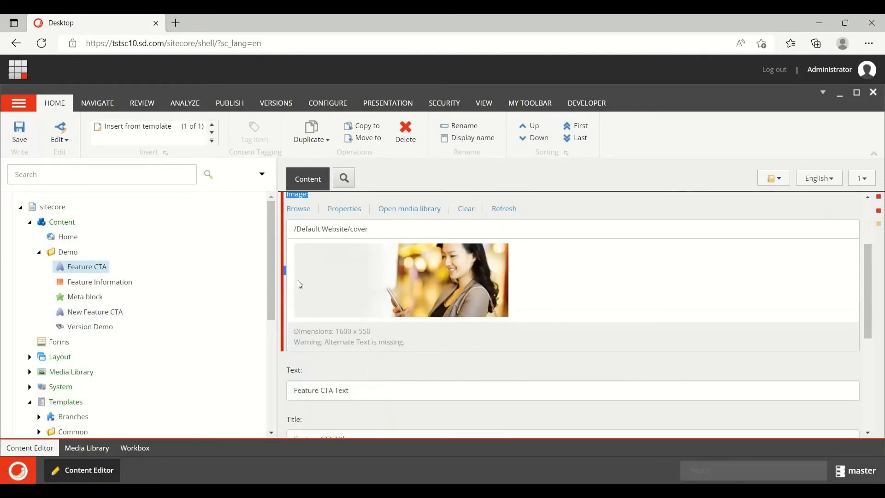
{"action": "left_click_drag", "start_coordinate": [304, 369], "coordinate": [312, 426]}
{"action": "left_click", "coordinate": [311, 423]}
{"action": "scroll", "coordinate": [323, 406], "scroll_direction": "down", "scroll_amount": 2}
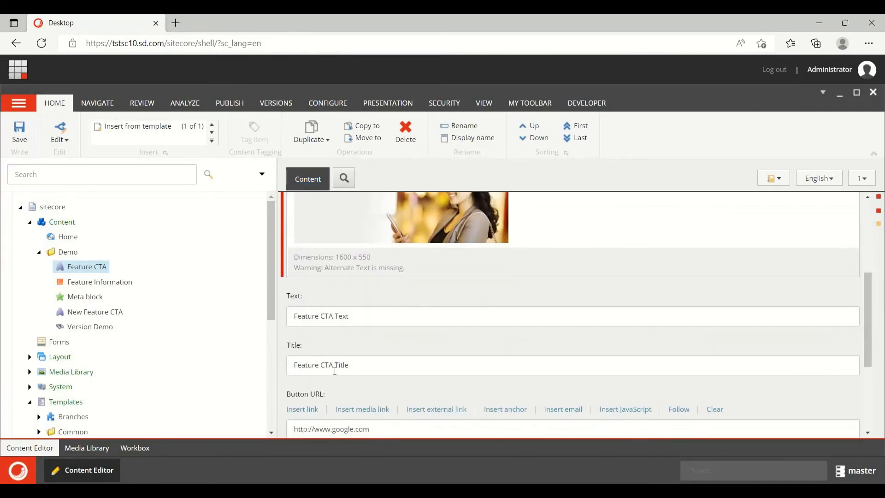
{"action": "scroll", "coordinate": [323, 387], "scroll_direction": "down", "scroll_amount": 2}
{"action": "scroll", "coordinate": [301, 370], "scroll_direction": "down", "scroll_amount": 2}
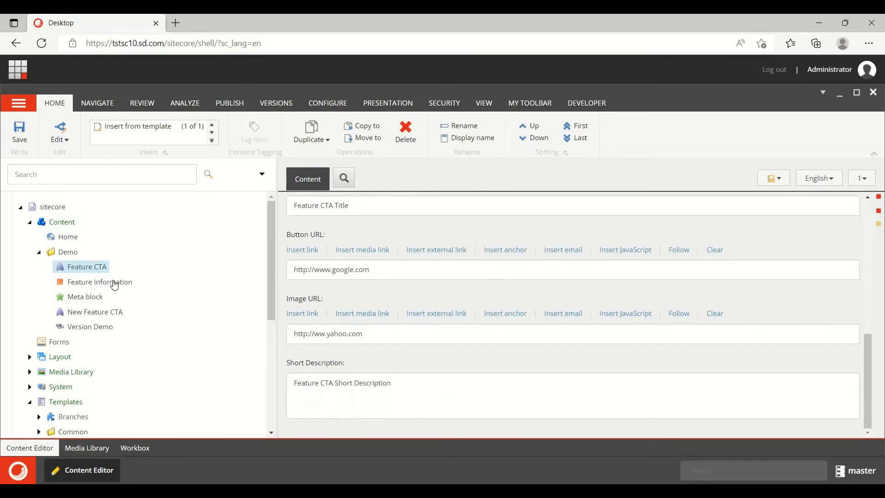
Review the Data fields of the Feature Information and Meta block content items under Demo
{"action": "left_click", "coordinate": [114, 284]}
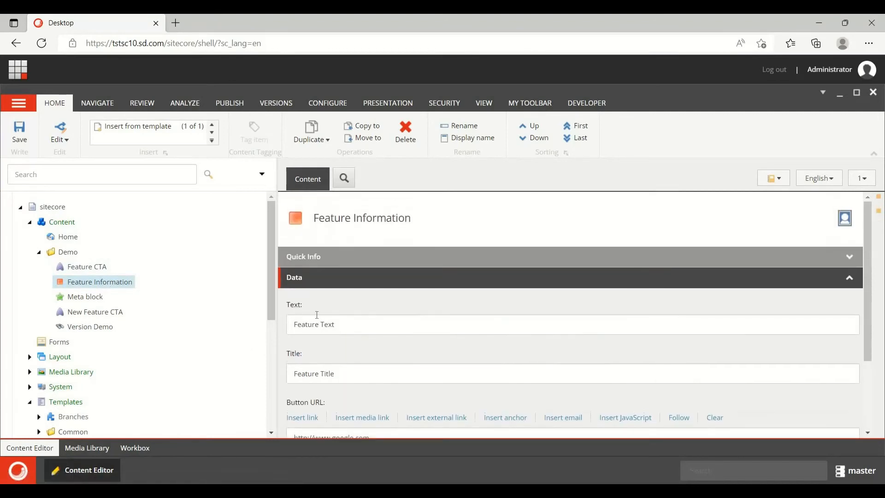
{"action": "scroll", "coordinate": [378, 325], "scroll_direction": "down", "scroll_amount": 1}
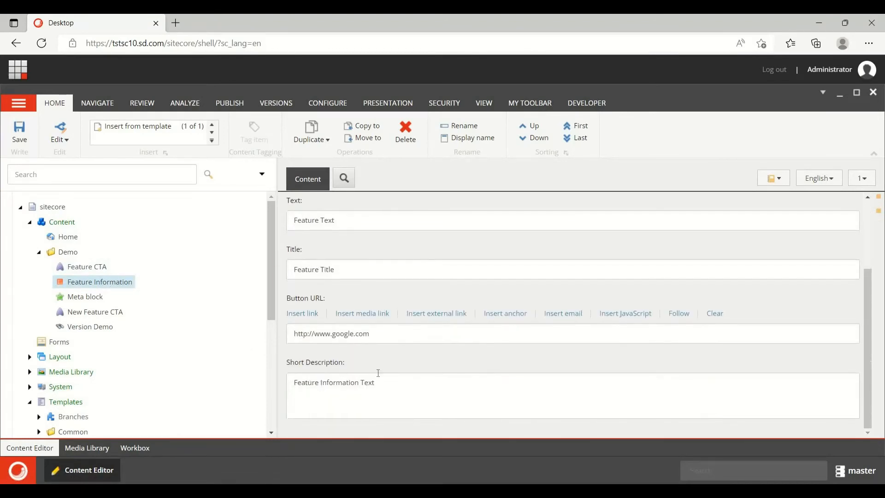
{"action": "left_click", "coordinate": [88, 299]}
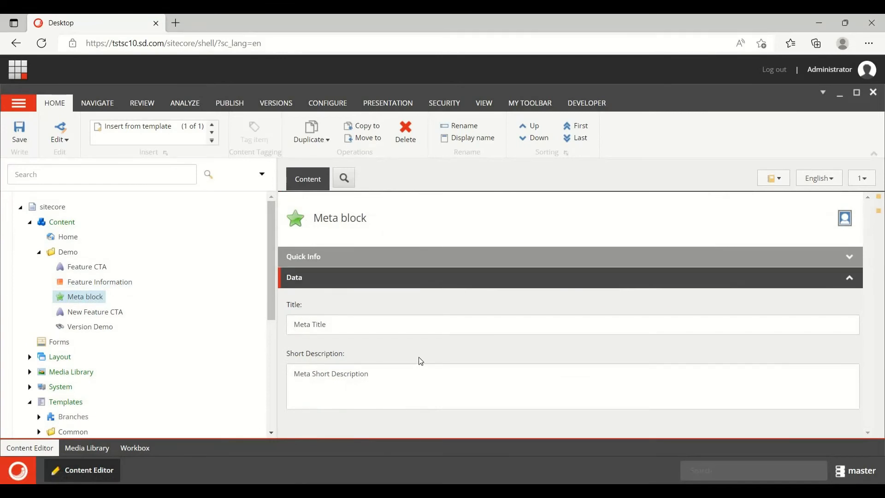
{"action": "scroll", "coordinate": [188, 330], "scroll_direction": "down", "scroll_amount": 3}
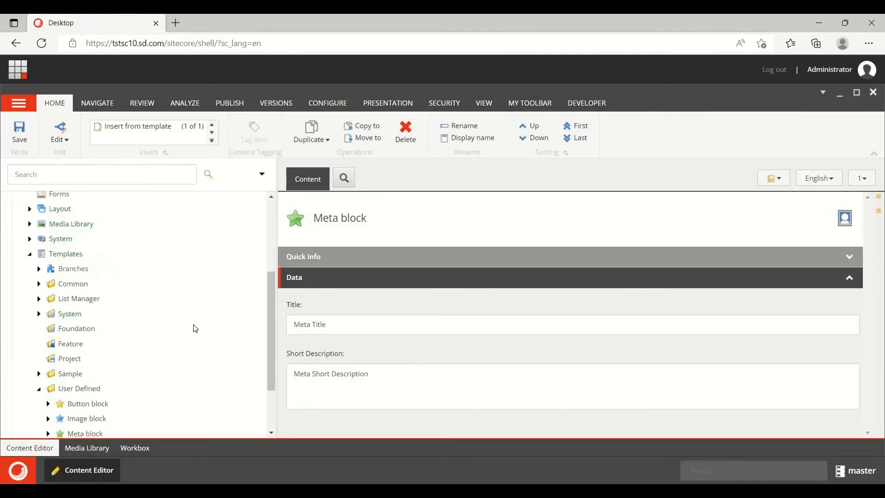
{"action": "scroll", "coordinate": [192, 328], "scroll_direction": "up", "scroll_amount": 3}
{"action": "scroll", "coordinate": [195, 327], "scroll_direction": "down", "scroll_amount": 3}
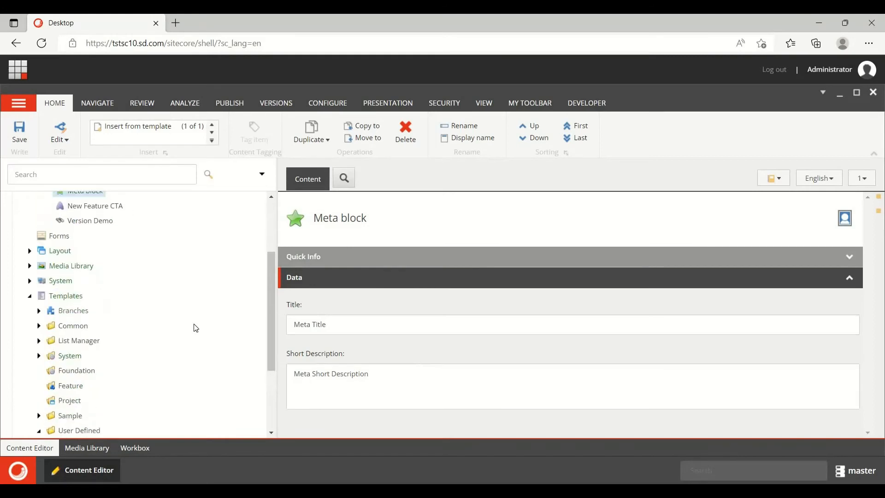
{"action": "scroll", "coordinate": [194, 327], "scroll_direction": "up", "scroll_amount": 3}
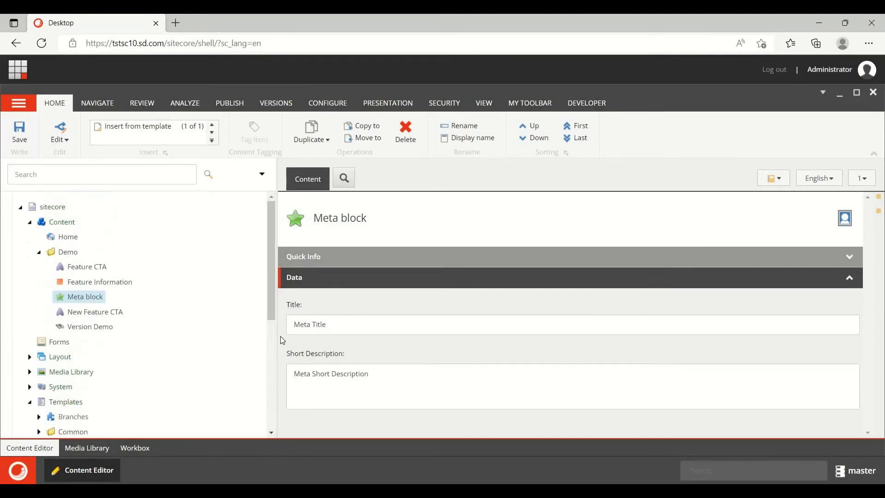
Review the fields that the User Defined Feature CTA template inherits from Button block, Image block and Meta block
{"action": "scroll", "coordinate": [122, 348], "scroll_direction": "down", "scroll_amount": 5}
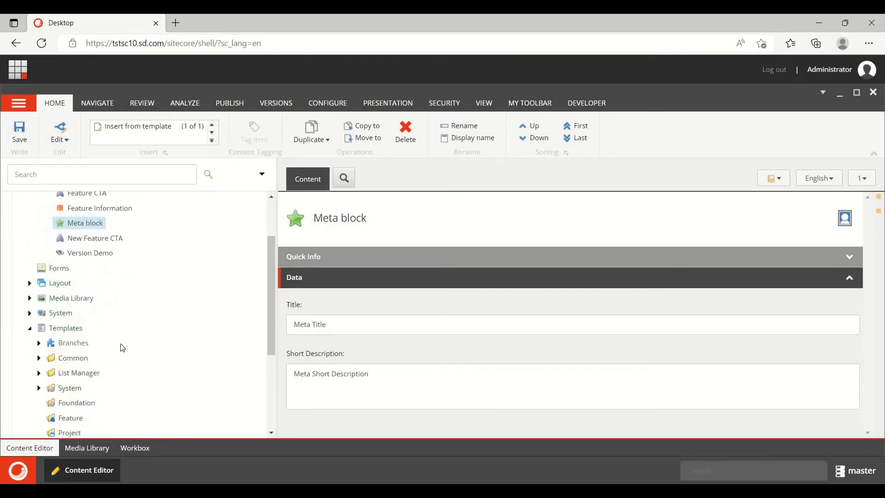
{"action": "left_click", "coordinate": [80, 387]}
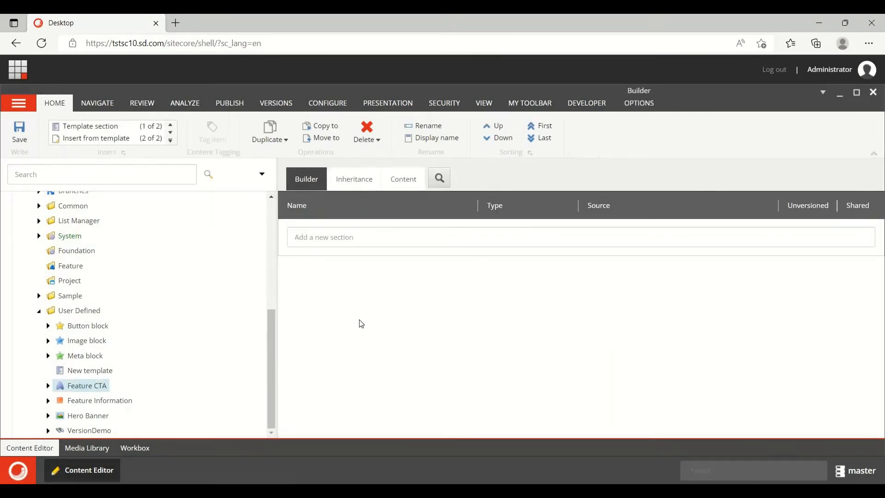
{"action": "left_click", "coordinate": [356, 186]}
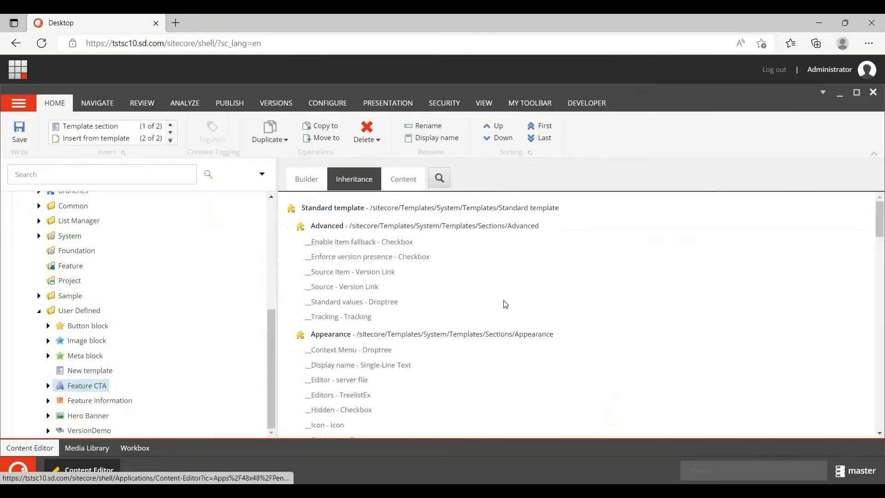
{"action": "scroll", "coordinate": [502, 325], "scroll_direction": "down", "scroll_amount": 1}
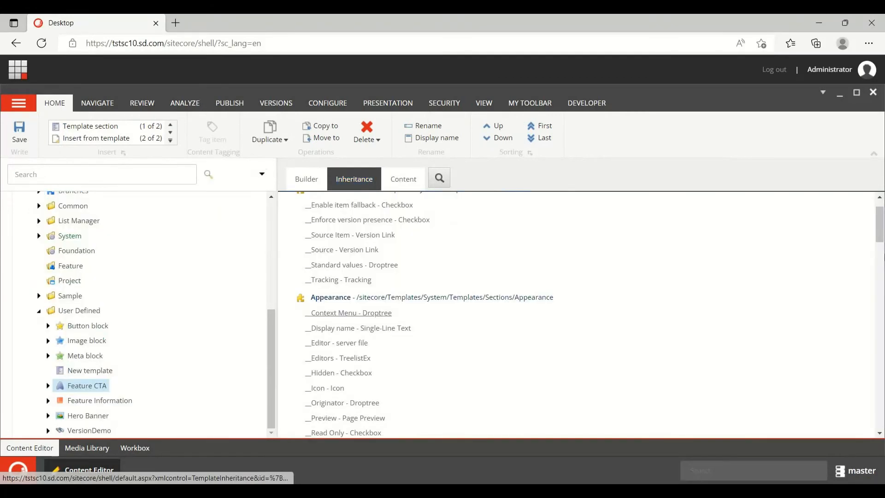
{"action": "left_click", "coordinate": [350, 313]}
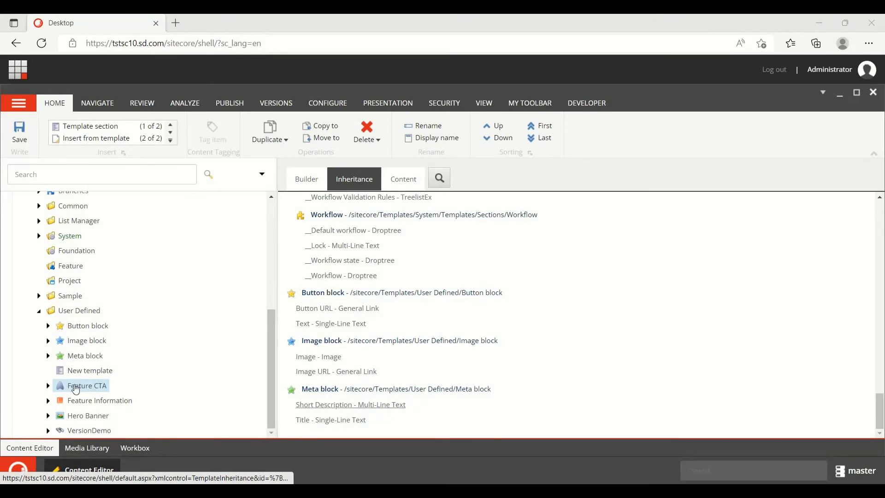
{"action": "left_click", "coordinate": [305, 184]}
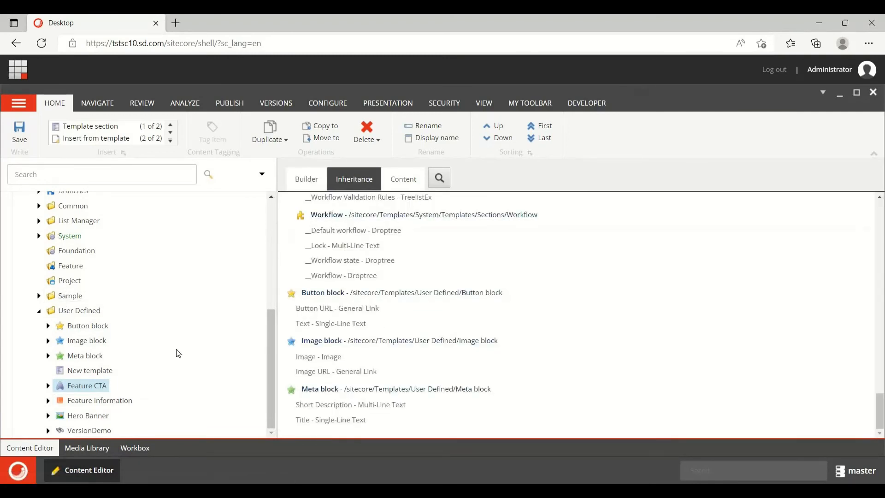
Examine the VersionDemo template's VersionField, UnVersionField and SharedField, including their Unversioned and Shared settings
{"action": "scroll", "coordinate": [179, 353], "scroll_direction": "up", "scroll_amount": 4}
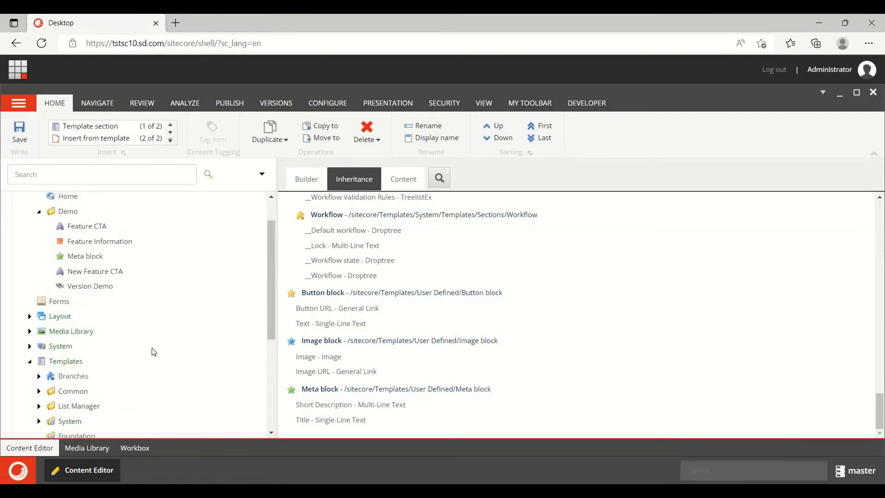
{"action": "scroll", "coordinate": [178, 353], "scroll_direction": "down", "scroll_amount": 1}
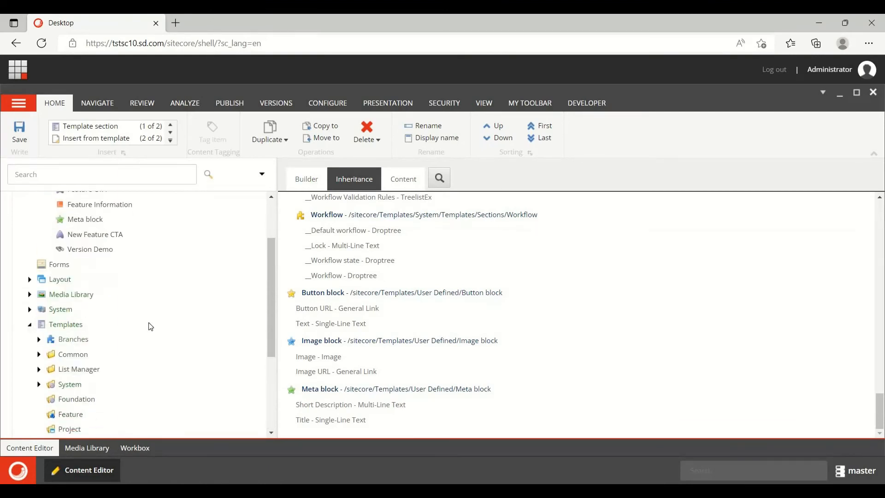
{"action": "scroll", "coordinate": [152, 325], "scroll_direction": "down", "scroll_amount": 4}
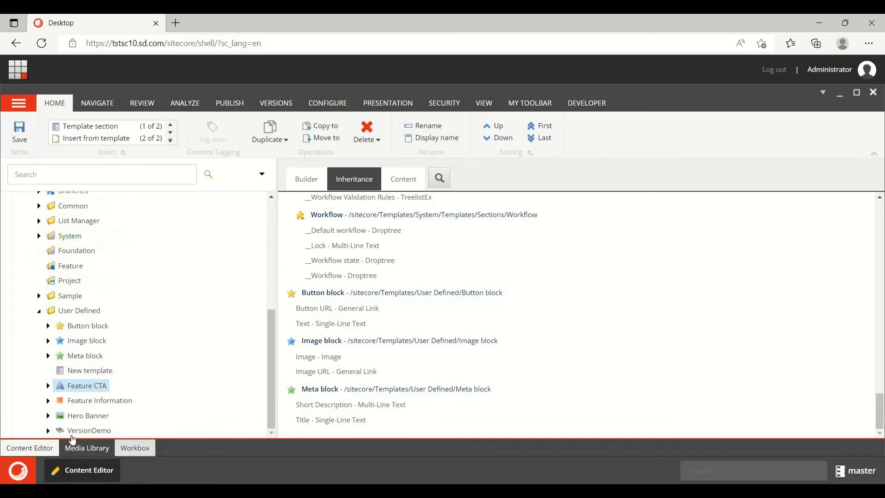
{"action": "left_click", "coordinate": [81, 431]}
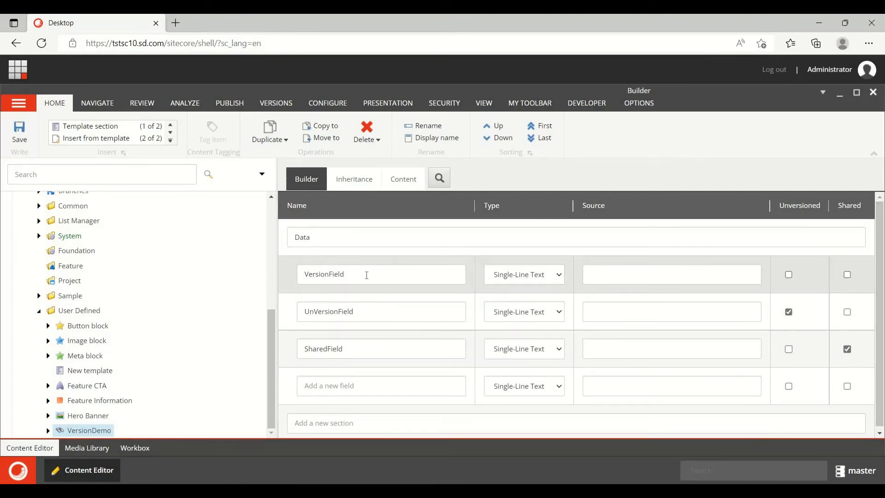
{"action": "left_click", "coordinate": [343, 315]}
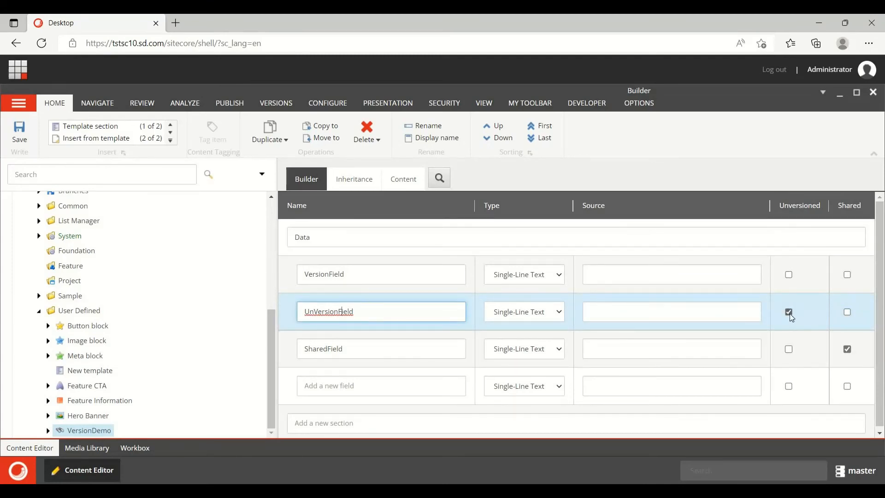
{"action": "left_click", "coordinate": [319, 348]}
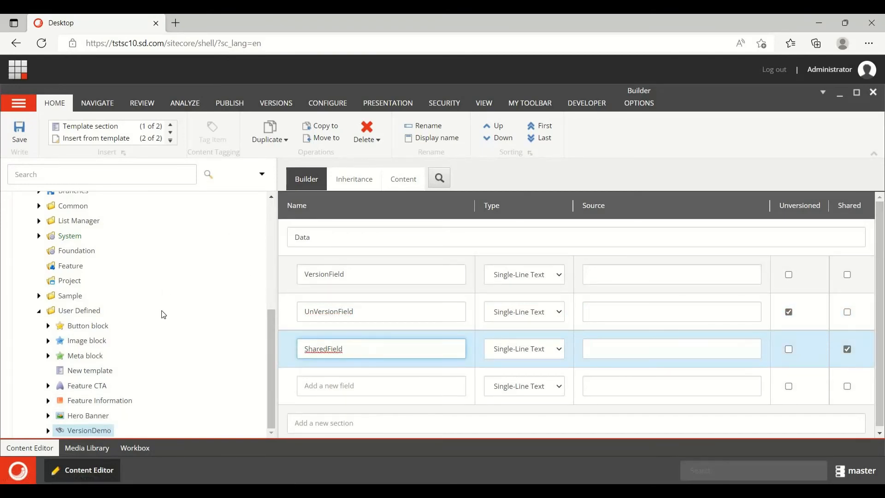
View the Version Demo content item's fields under Demo and check its available versions and languages
{"action": "scroll", "coordinate": [162, 316], "scroll_direction": "up", "scroll_amount": 5}
{"action": "left_click", "coordinate": [113, 331]}
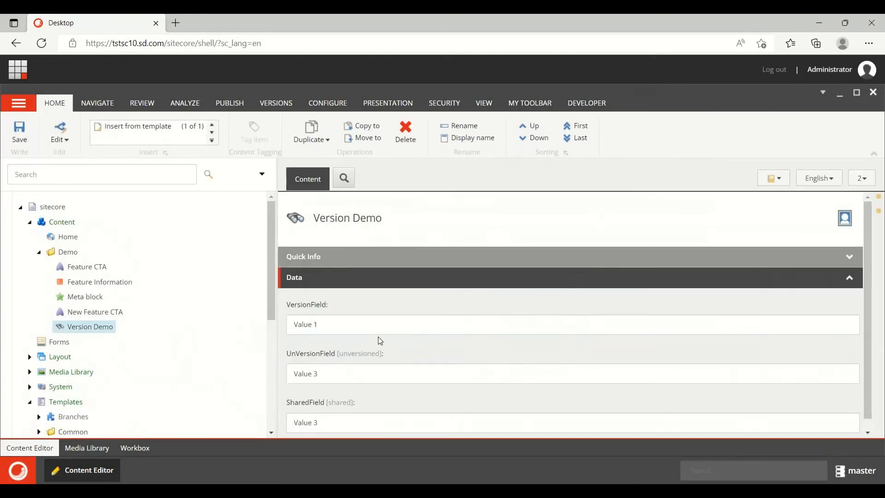
{"action": "scroll", "coordinate": [445, 333], "scroll_direction": "down", "scroll_amount": 1}
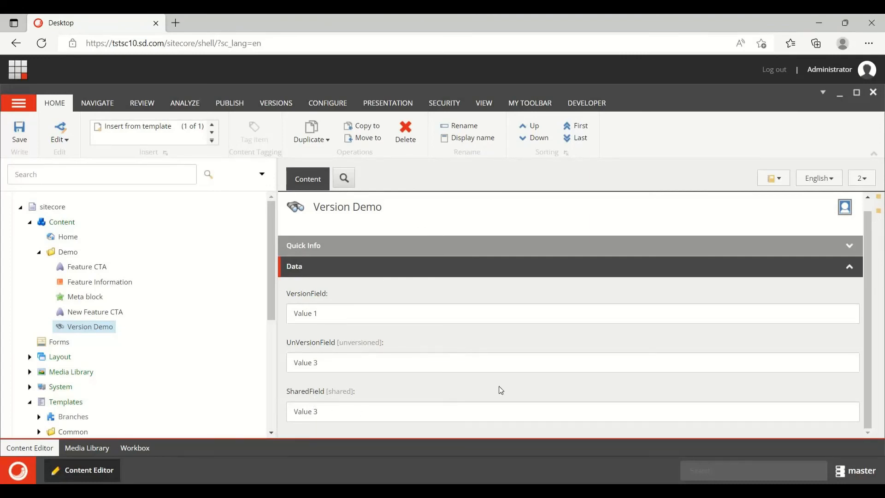
{"action": "left_click", "coordinate": [870, 184]}
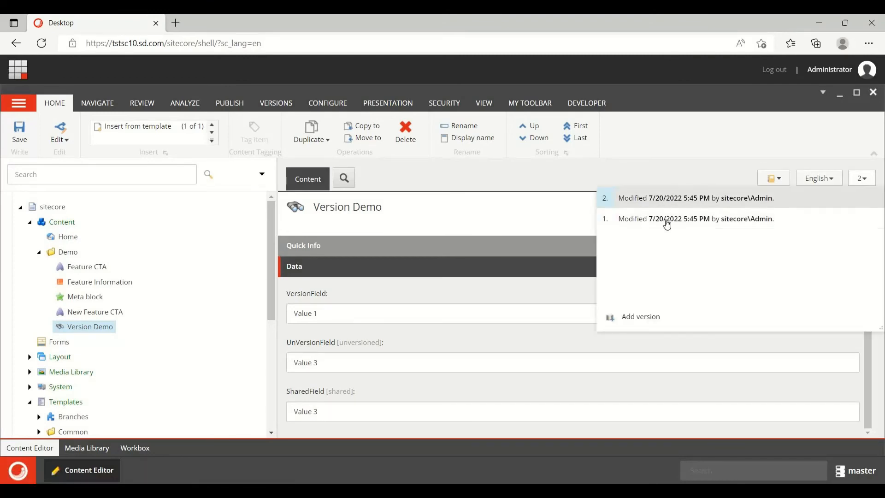
{"action": "left_click", "coordinate": [821, 185]}
{"action": "left_click", "coordinate": [821, 183]}
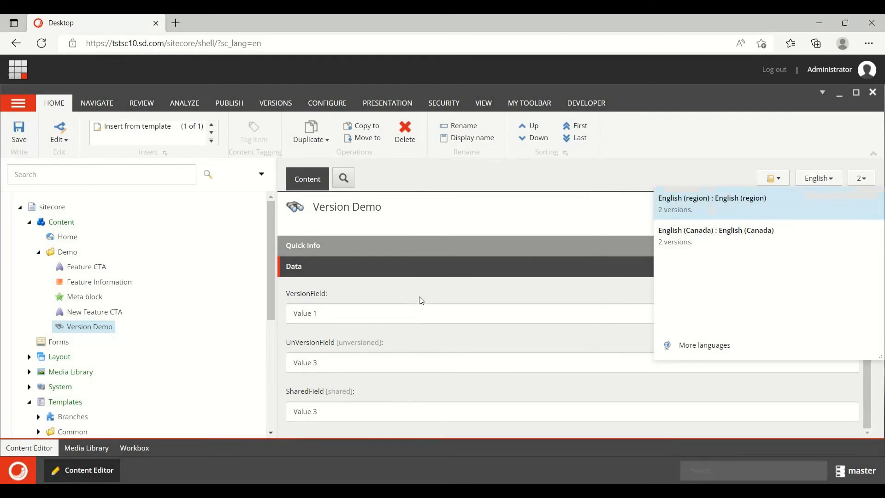
{"action": "left_click", "coordinate": [434, 288]}
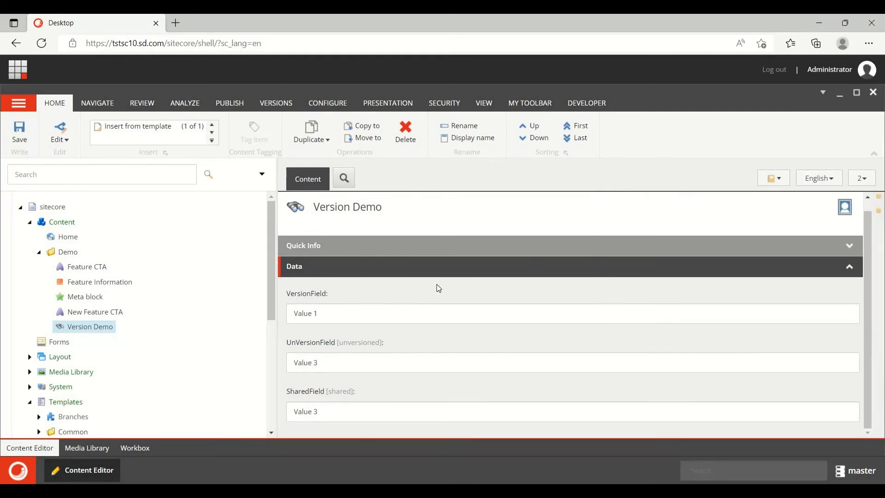
Set the Version Demo item's SharedField to "pqr" in English version 2 and save the item
{"action": "type", "text": "Sh"}
{"action": "left_click_drag", "start_coordinate": [310, 410], "coordinate": [282, 405]}
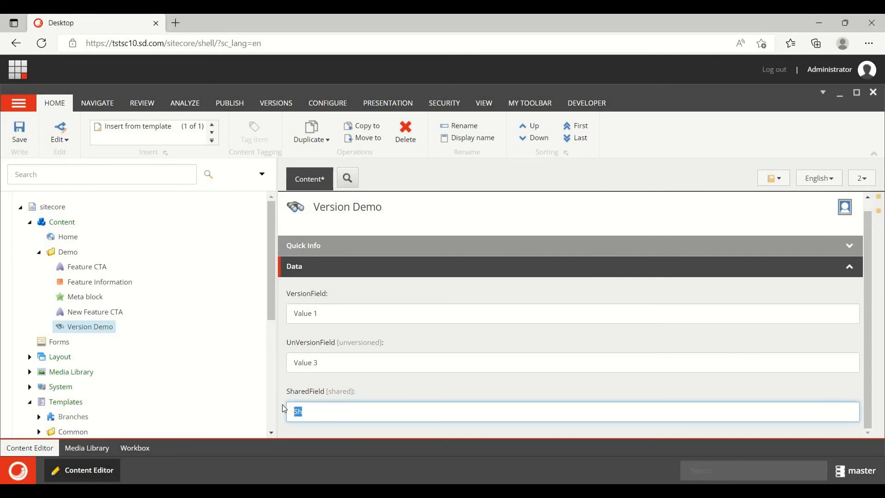
{"action": "key", "text": "BackSpace"}
{"action": "type", "text": "pqr"}
{"action": "left_click", "coordinate": [25, 133]}
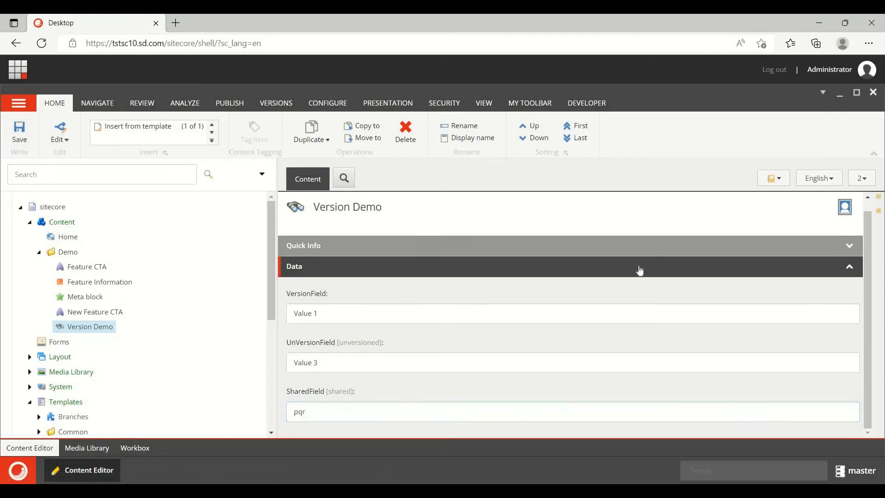
Switch the Version Demo item to English (Canada) to check its field values in that language
{"action": "left_click", "coordinate": [819, 179]}
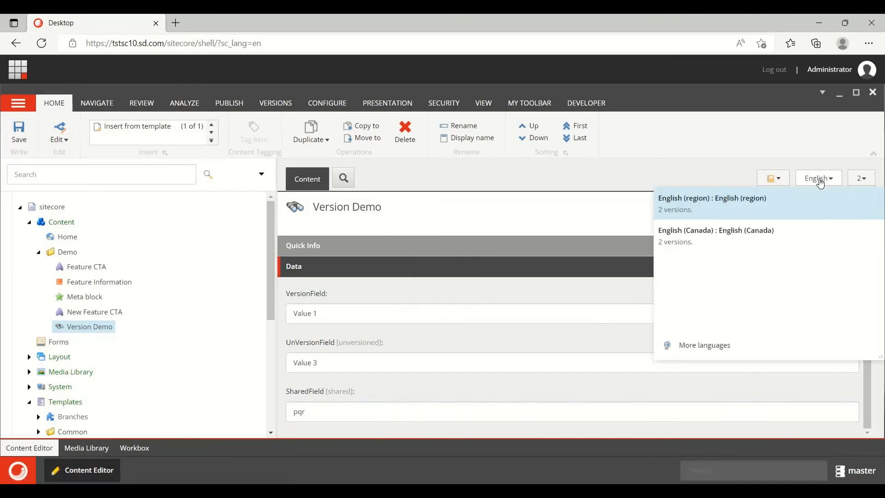
{"action": "left_click", "coordinate": [722, 244]}
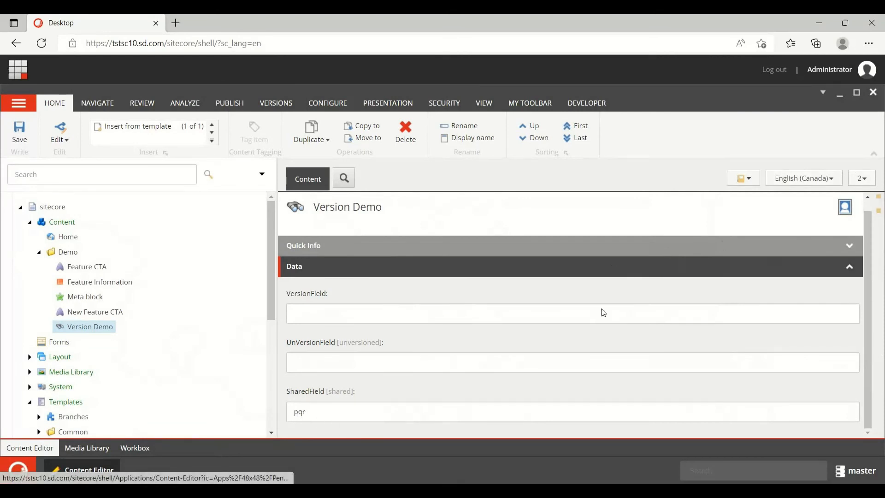
Check the Version Demo item's field values in English (Canada) versions 2 and 1
{"action": "left_click", "coordinate": [862, 178]}
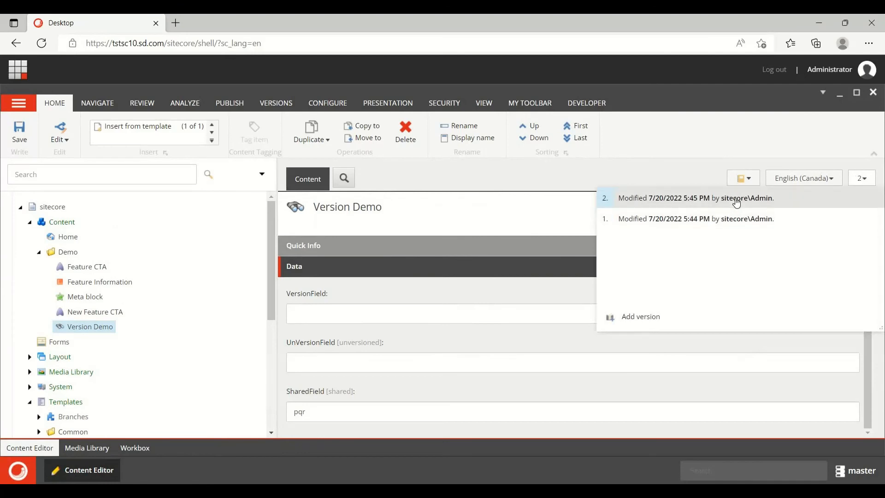
{"action": "left_click", "coordinate": [737, 201]}
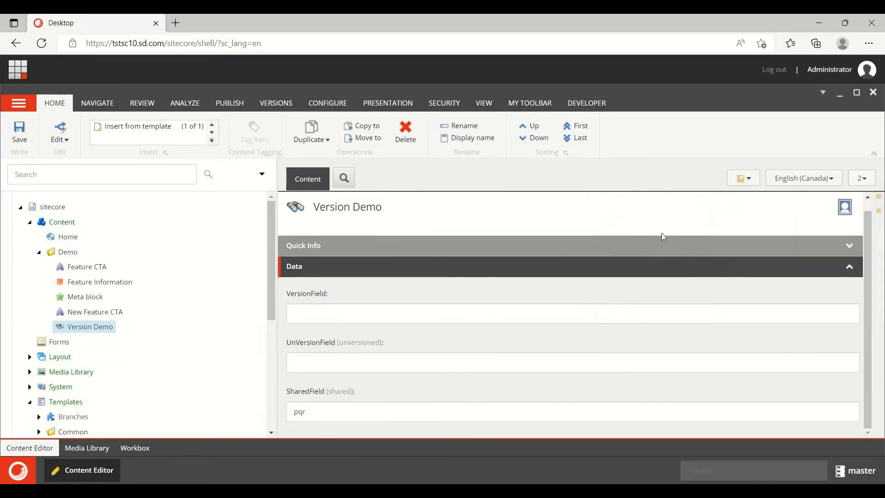
{"action": "left_click", "coordinate": [864, 183]}
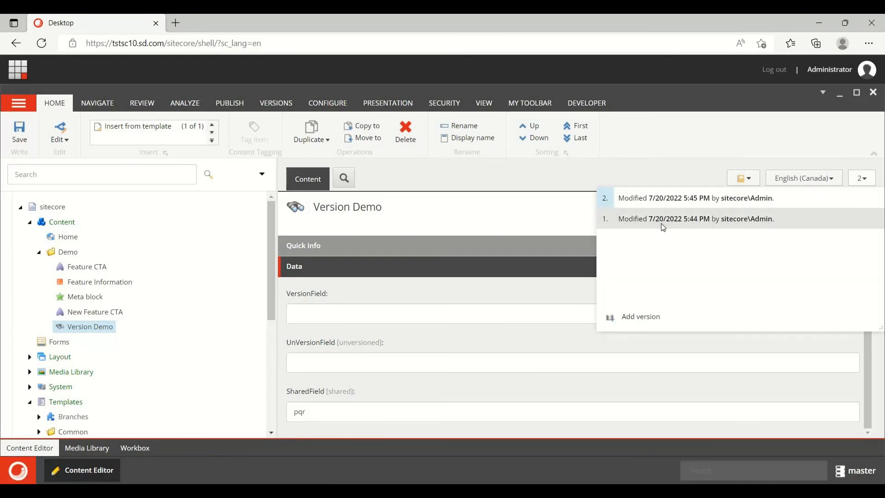
{"action": "left_click", "coordinate": [661, 224]}
{"action": "scroll", "coordinate": [450, 374], "scroll_direction": "down", "scroll_amount": 1}
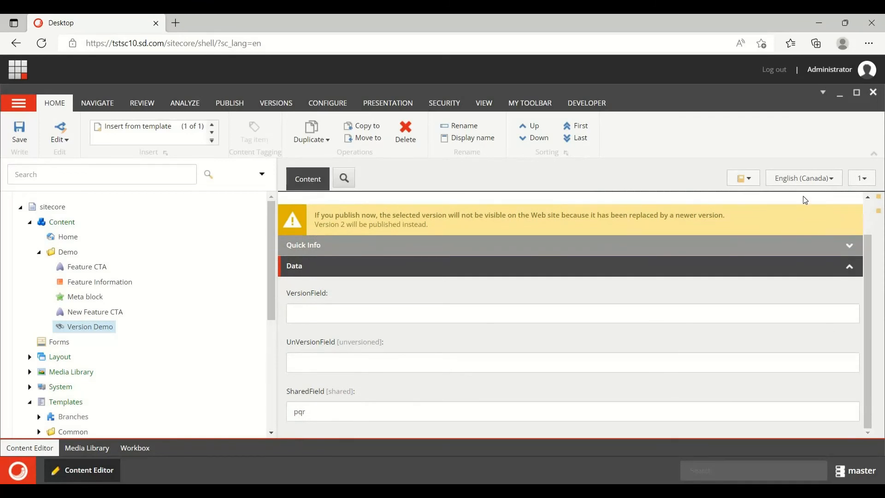
Switch the Version Demo item back to English and compare its field values in versions 2 and 1
{"action": "left_click", "coordinate": [804, 179]}
{"action": "left_click", "coordinate": [707, 203]}
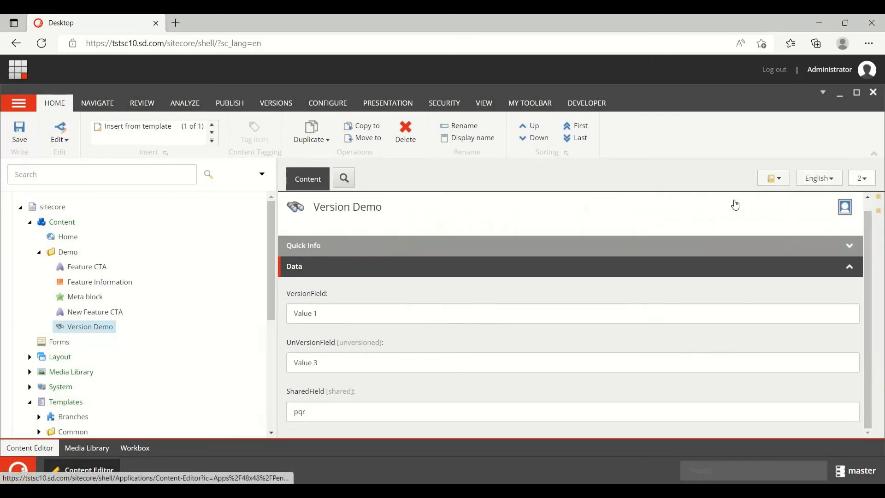
{"action": "left_click", "coordinate": [860, 188]}
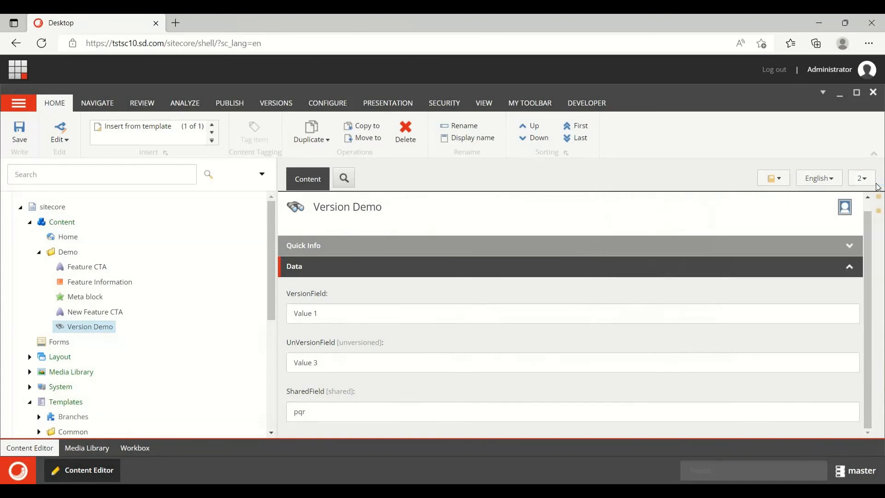
{"action": "left_click", "coordinate": [735, 219]}
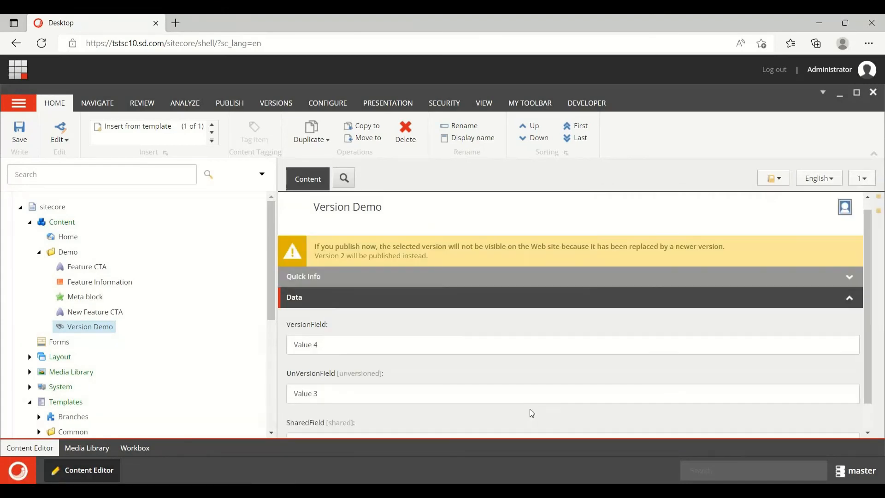
{"action": "scroll", "coordinate": [428, 399], "scroll_direction": "down", "scroll_amount": 1}
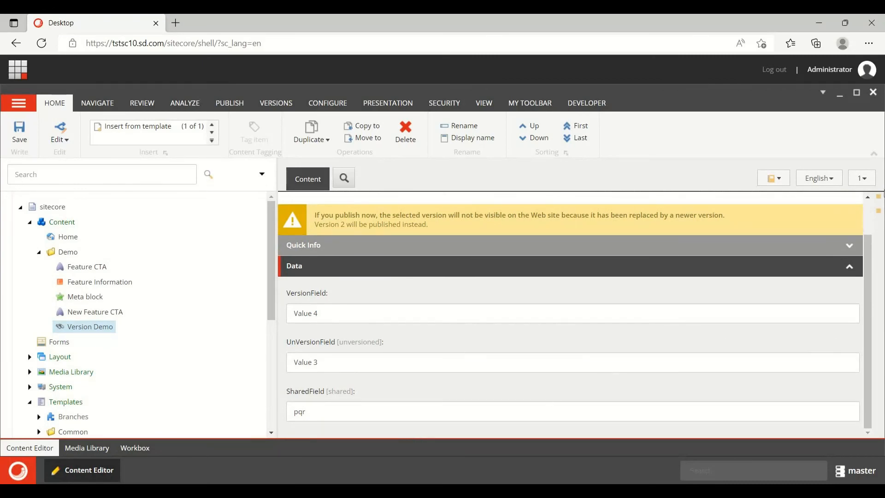
Set the UnVersionField to "pqr" in English version 2 of the Version Demo item and save it
{"action": "left_click", "coordinate": [858, 180]}
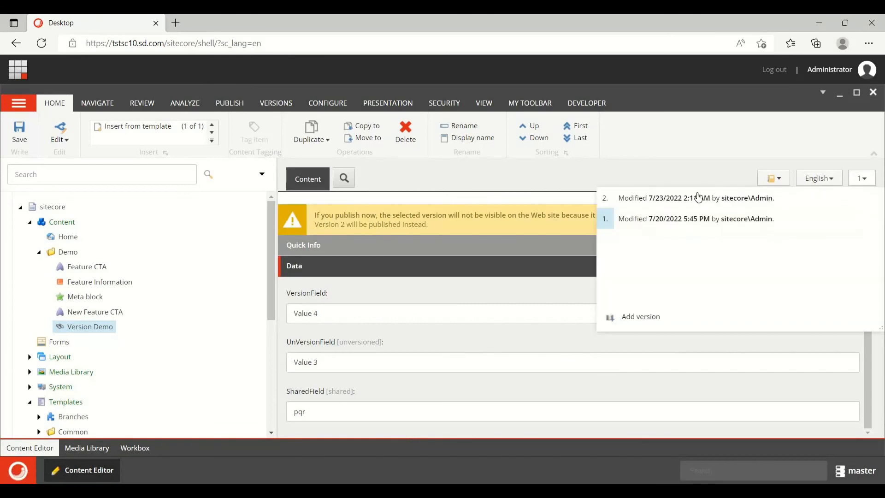
{"action": "left_click", "coordinate": [696, 194]}
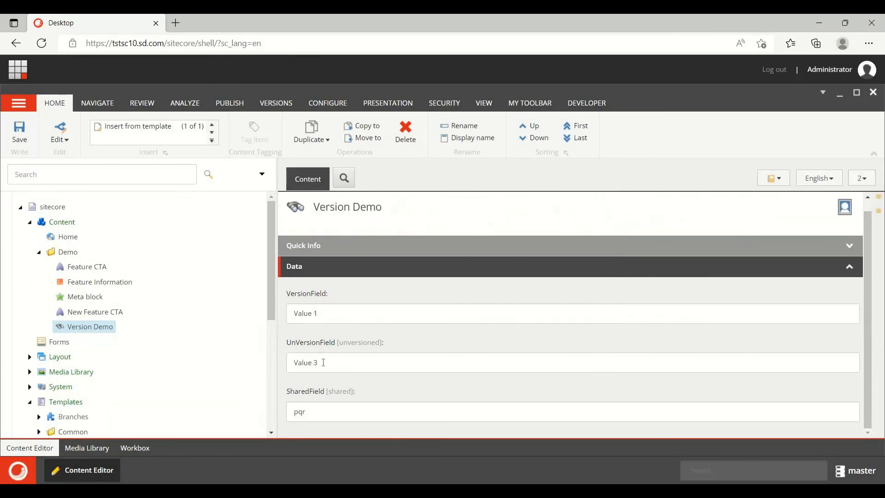
{"action": "triple_click", "coordinate": [291, 363]}
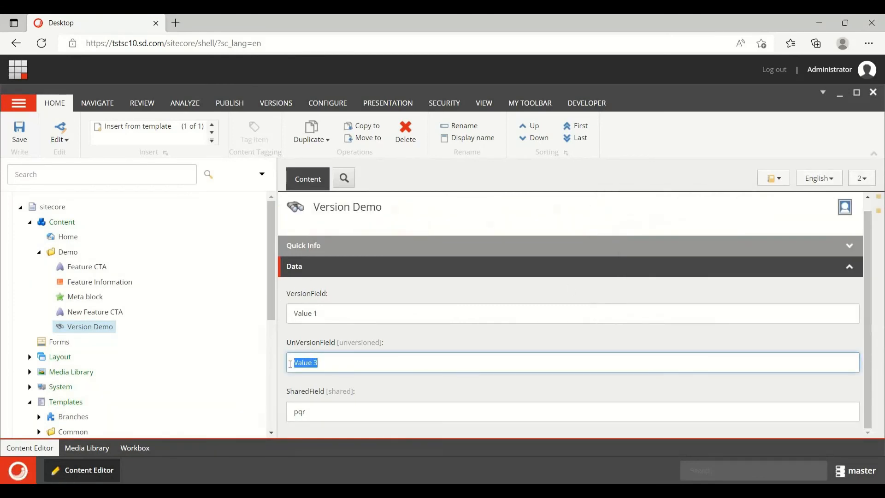
{"action": "type", "text": "pqr"}
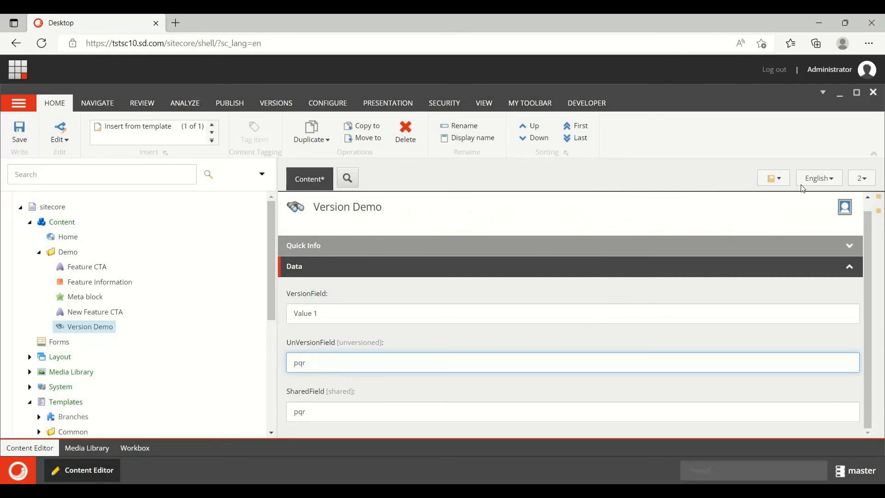
{"action": "left_click", "coordinate": [20, 133]}
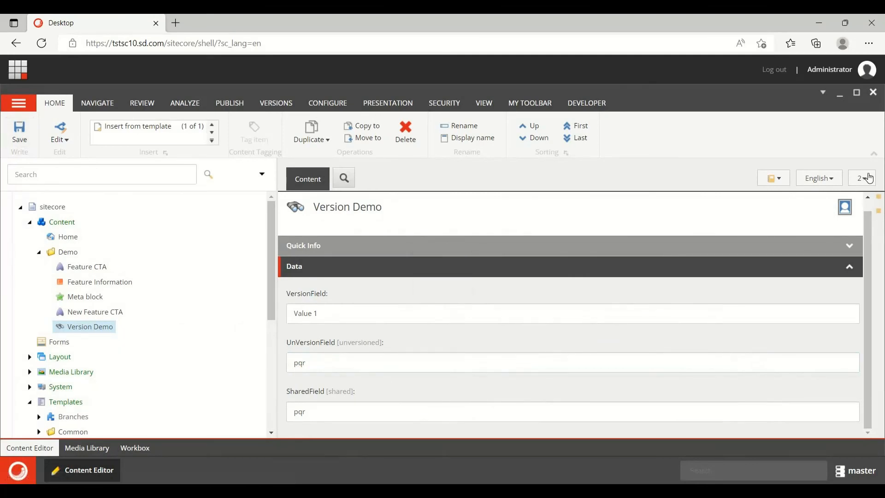
Switch to English (Canada) and check whether the UnVersionField change carries over to versions 2 and 1
{"action": "left_click", "coordinate": [812, 183]}
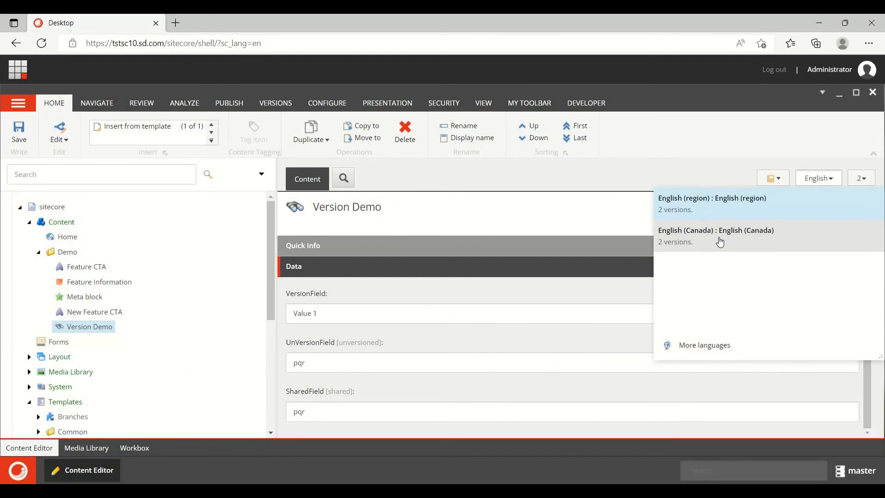
{"action": "left_click", "coordinate": [719, 243]}
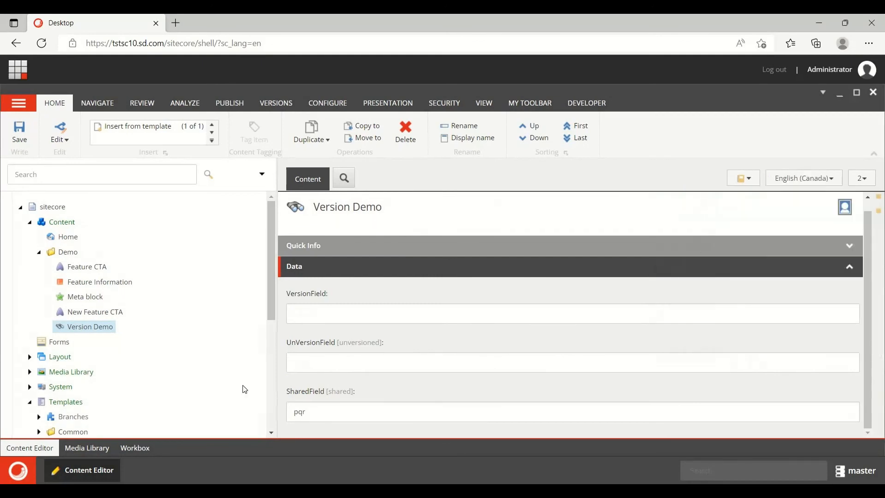
{"action": "left_click", "coordinate": [861, 180]}
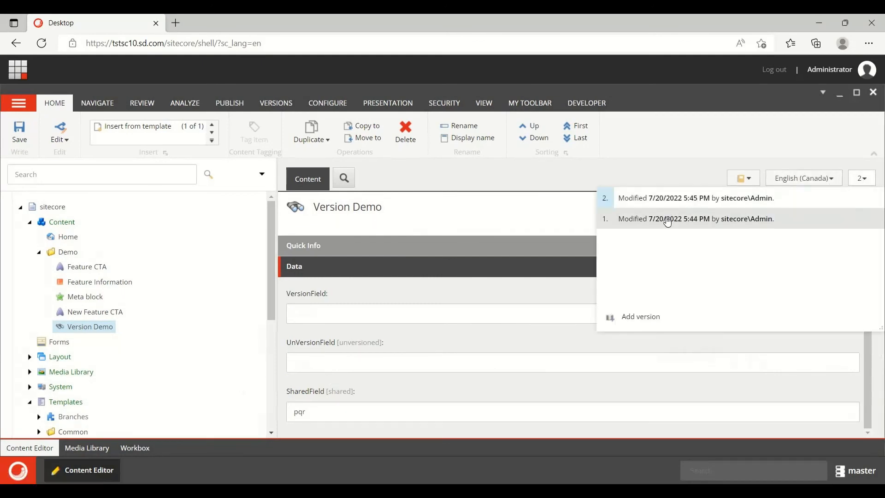
{"action": "left_click", "coordinate": [668, 219]}
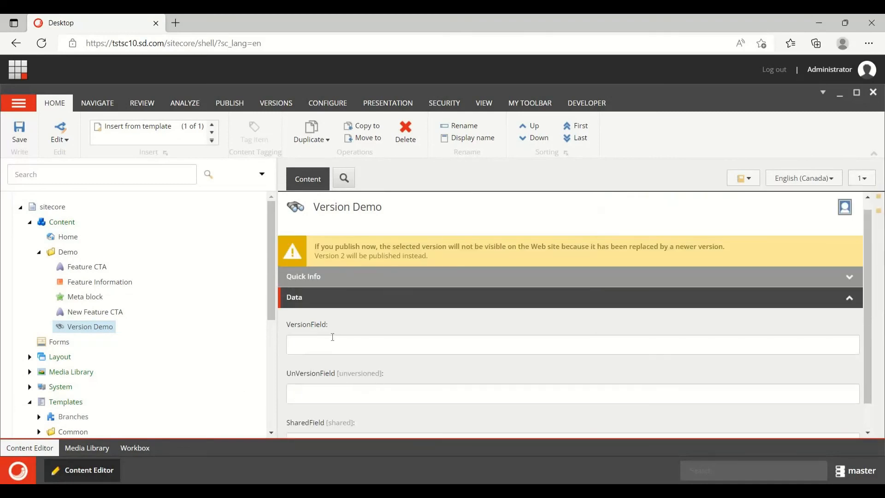
{"action": "scroll", "coordinate": [343, 355], "scroll_direction": "down", "scroll_amount": 1}
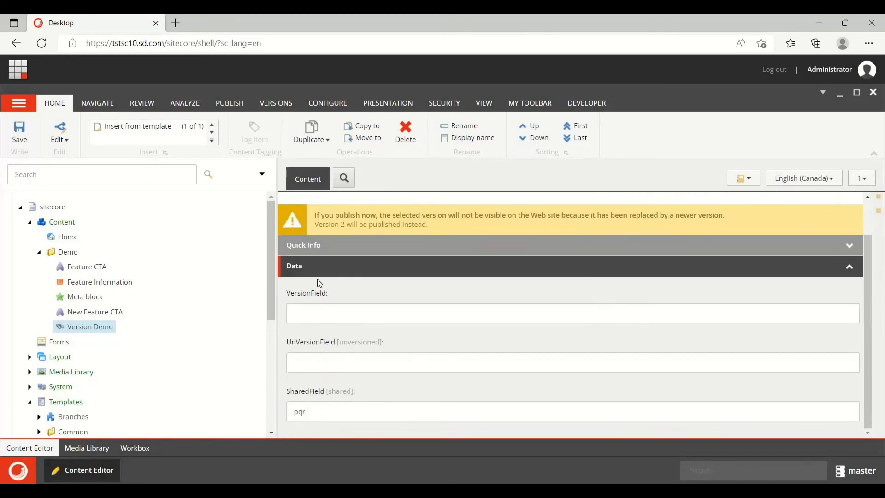
Return to English and check the UnVersionField value in versions 2 and 1 of the item
{"action": "left_click", "coordinate": [820, 179]}
{"action": "left_click", "coordinate": [746, 206]}
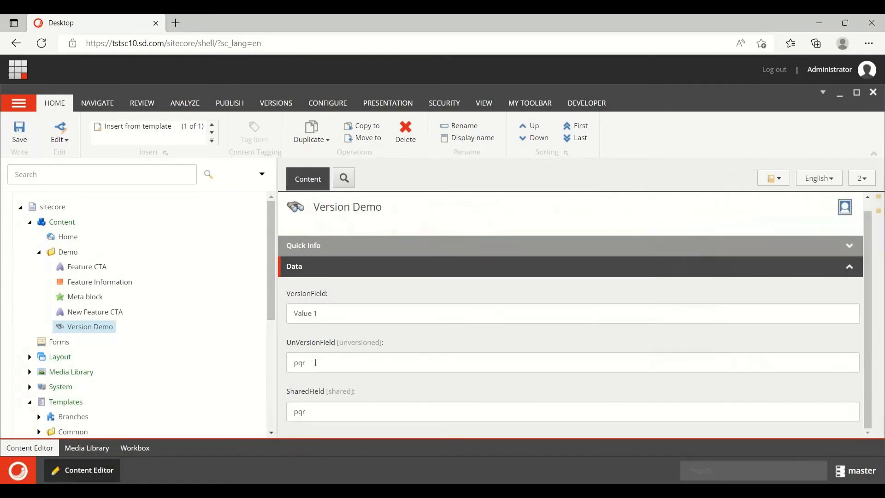
{"action": "left_click", "coordinate": [860, 178]}
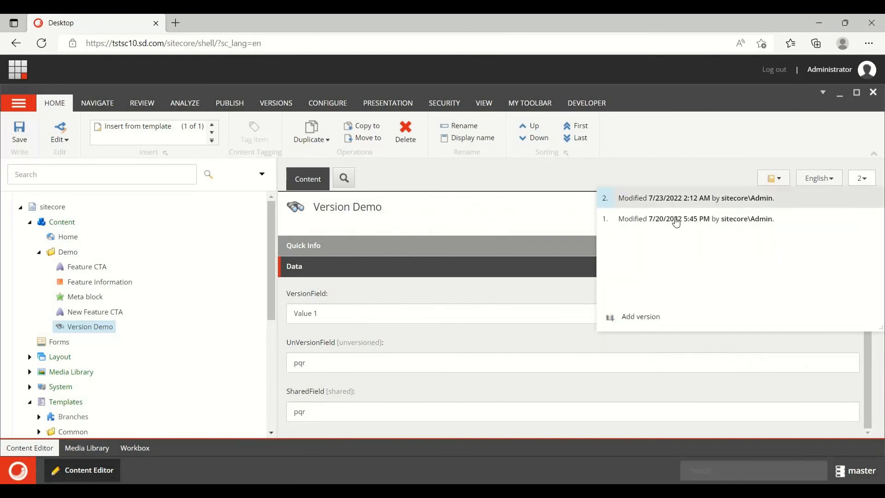
{"action": "left_click", "coordinate": [671, 220]}
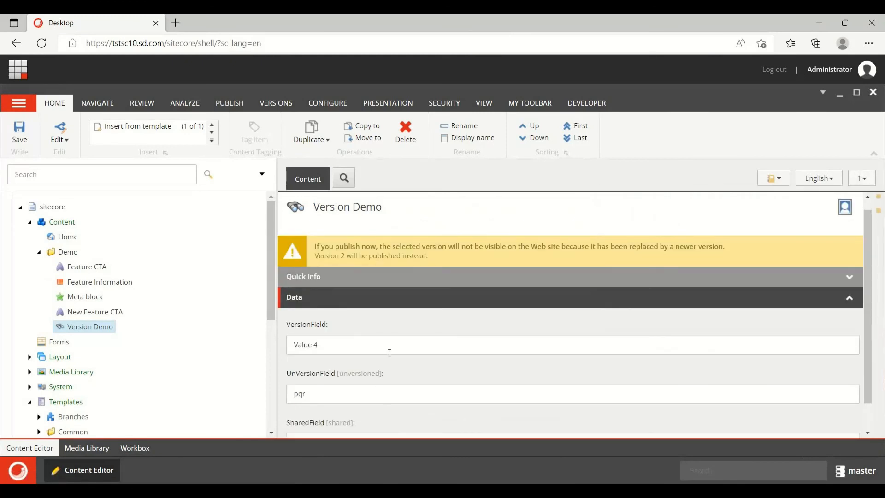
{"action": "scroll", "coordinate": [390, 352], "scroll_direction": "down", "scroll_amount": 1}
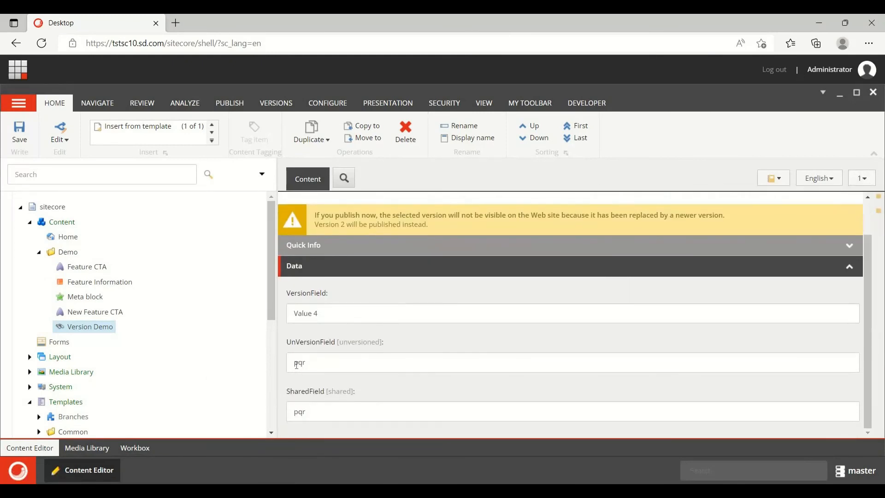
{"action": "double_click", "coordinate": [297, 363]}
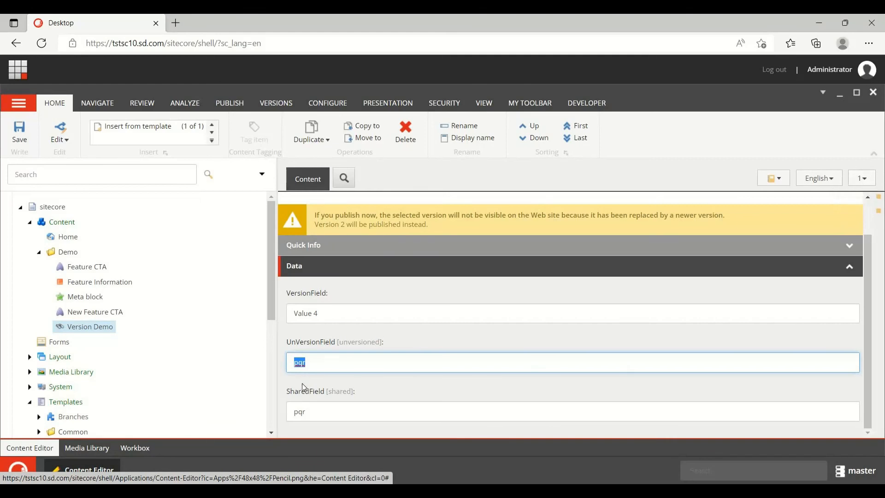
Set the VersionField to "pqr" in English version 1 of the Version Demo item and save it
{"action": "left_click", "coordinate": [358, 311]}
{"action": "triple_click", "coordinate": [356, 310]}
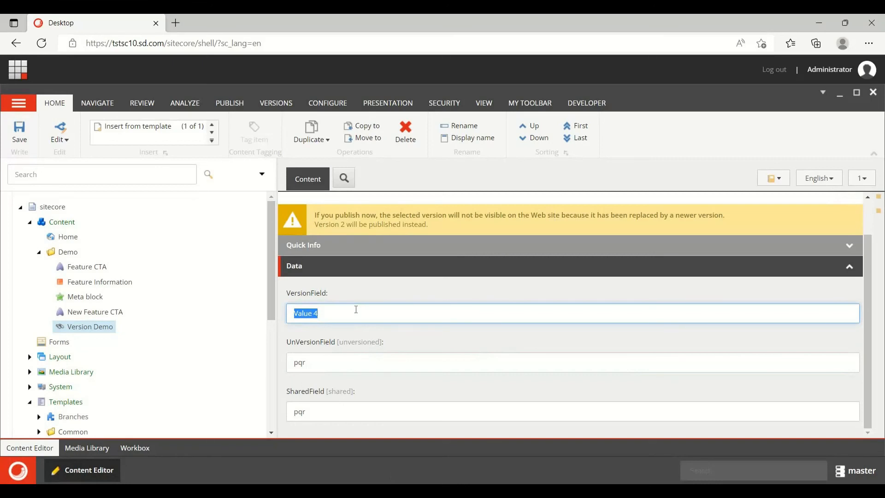
{"action": "type", "text": "pqr"}
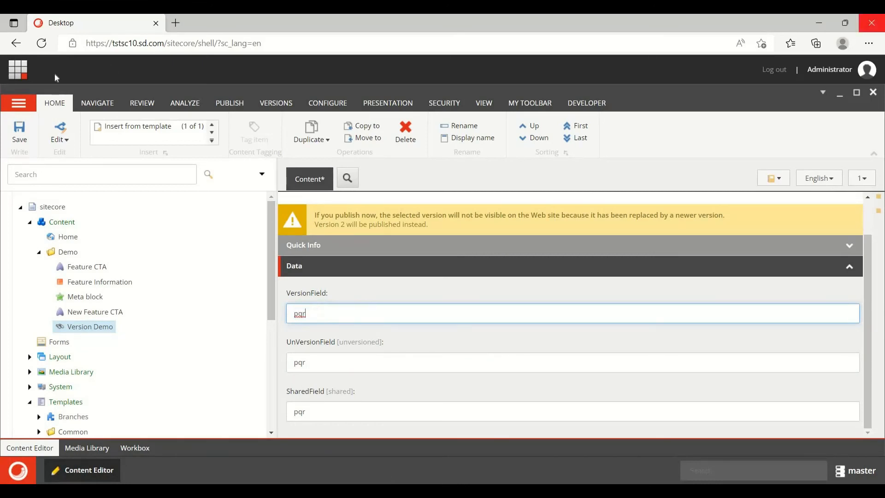
{"action": "left_click", "coordinate": [19, 132]}
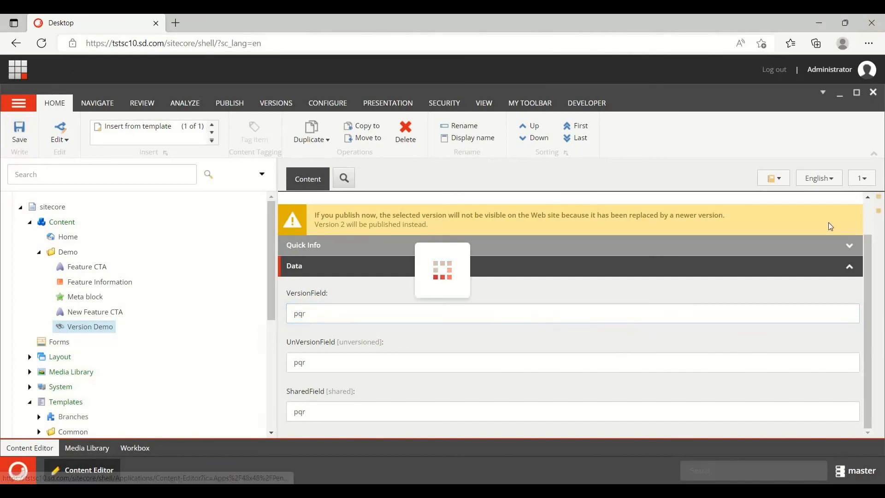
Check the VersionField value in English version 2 and in both English (Canada) versions
{"action": "left_click", "coordinate": [862, 178]}
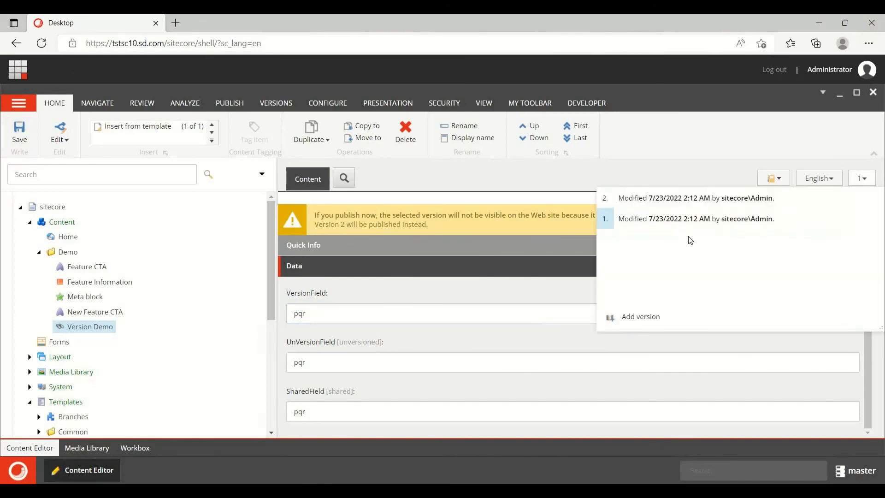
{"action": "left_click", "coordinate": [662, 202]}
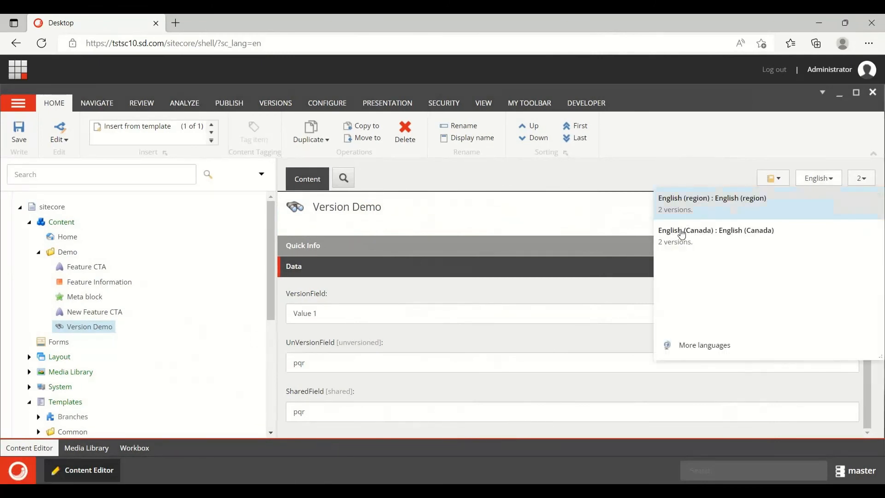
{"action": "left_click", "coordinate": [680, 230]}
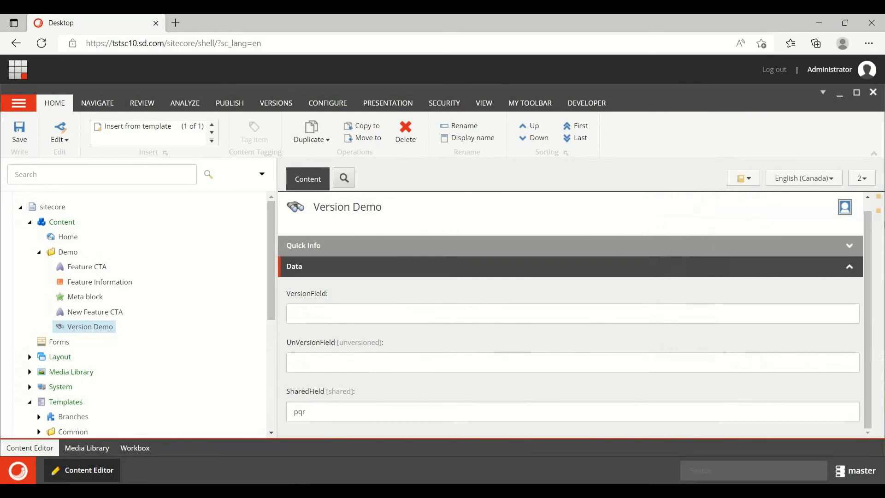
{"action": "left_click", "coordinate": [861, 179]}
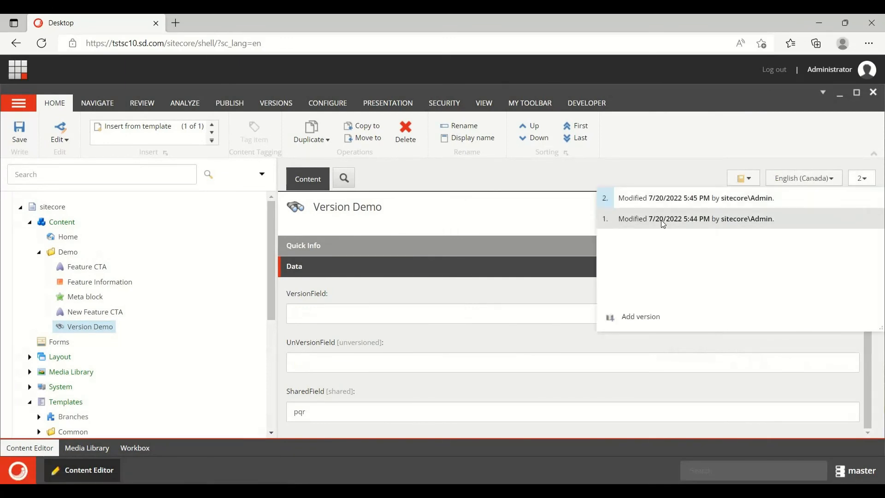
{"action": "left_click", "coordinate": [659, 220]}
{"action": "scroll", "coordinate": [455, 317], "scroll_direction": "down", "scroll_amount": 1}
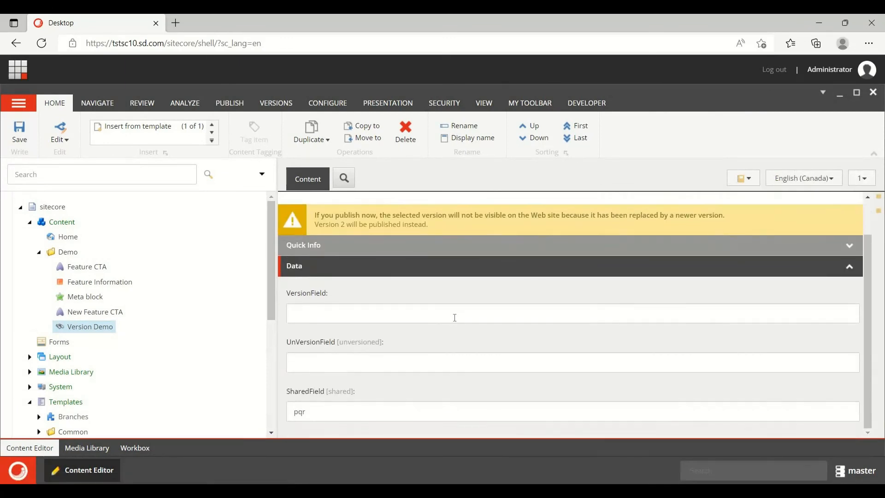